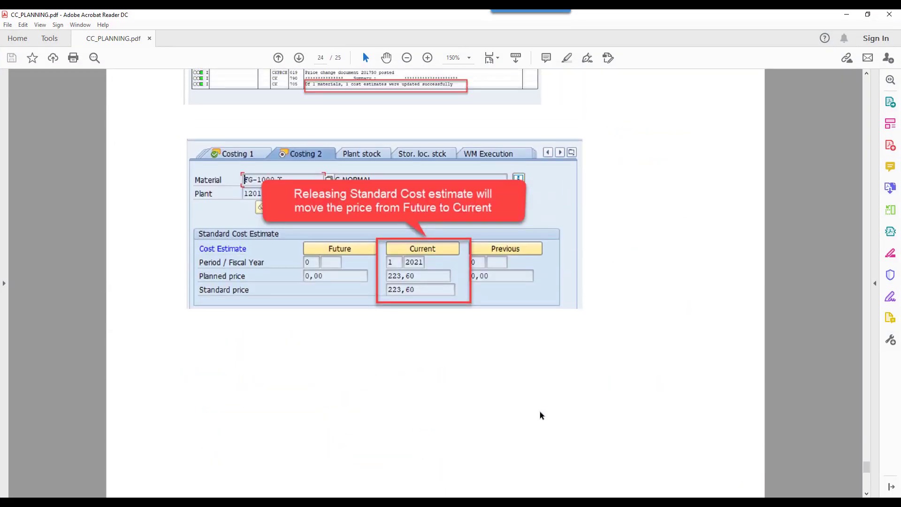
pyautogui.scroll(1, 539, 416)
pyautogui.scroll(3, 540, 416)
pyautogui.scroll(3, 540, 415)
pyautogui.scroll(3, 535, 418)
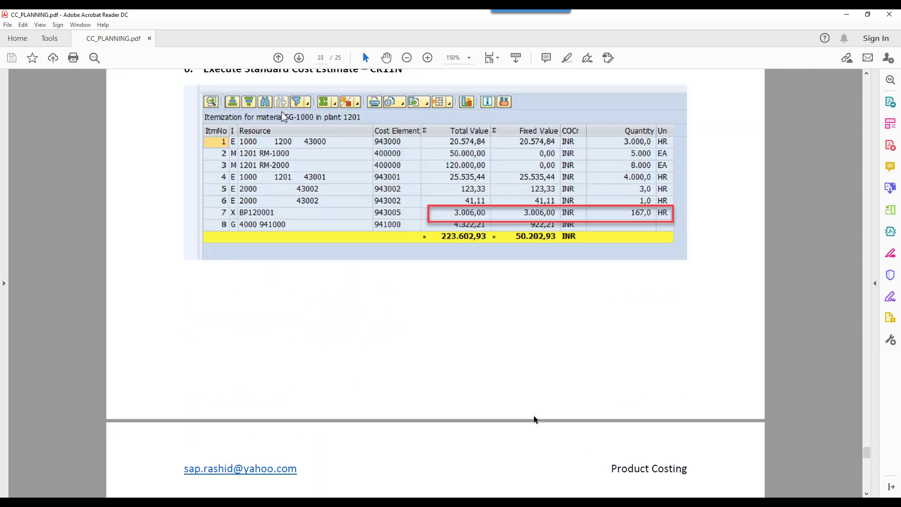
pyautogui.scroll(3, 533, 420)
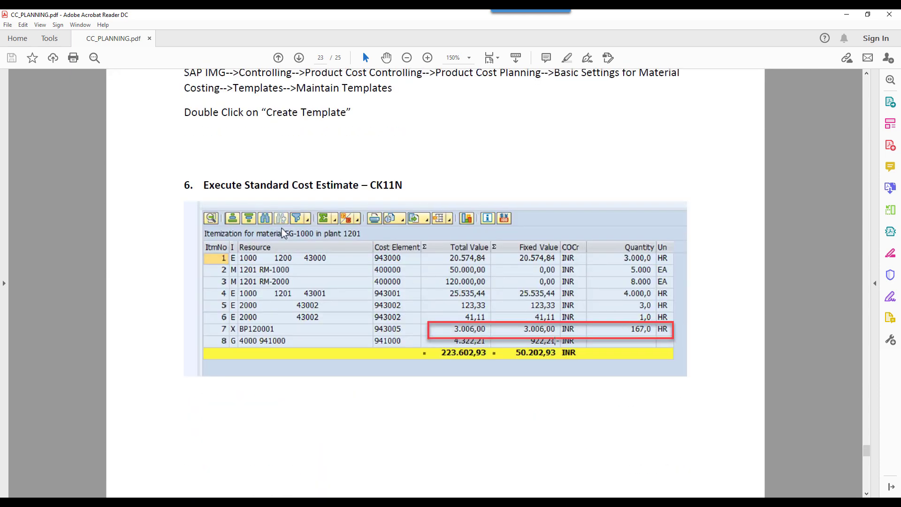
pyautogui.scroll(-1, 343, 198)
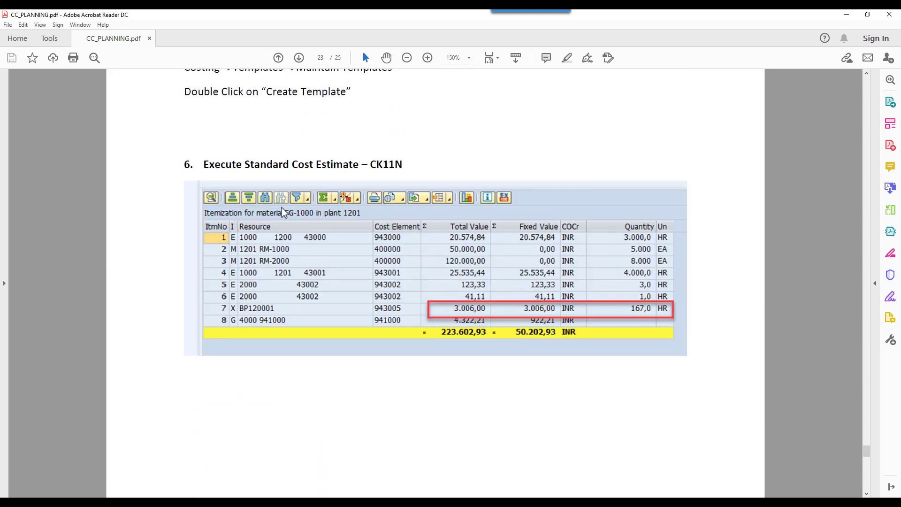
pyautogui.scroll(-5, 343, 198)
pyautogui.scroll(-5, 343, 198)
pyautogui.scroll(-3, 344, 198)
pyautogui.scroll(-2, 345, 220)
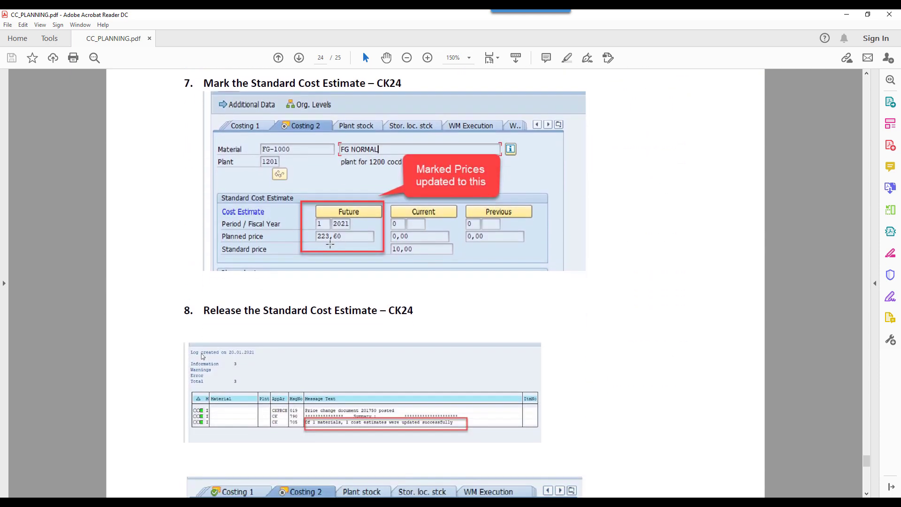
pyautogui.scroll(-2, 338, 237)
pyautogui.scroll(-3, 340, 243)
pyautogui.scroll(-4, 387, 274)
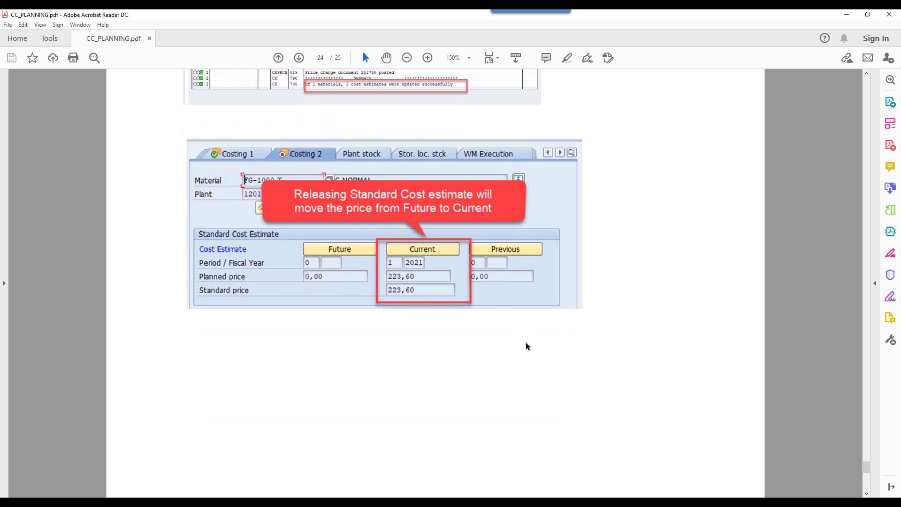
# Leave the CK11N and CK24 pages of CC_PLANNING.pdf for the Excel cost workbook
pyautogui.hotkey('alt', 'Tab')
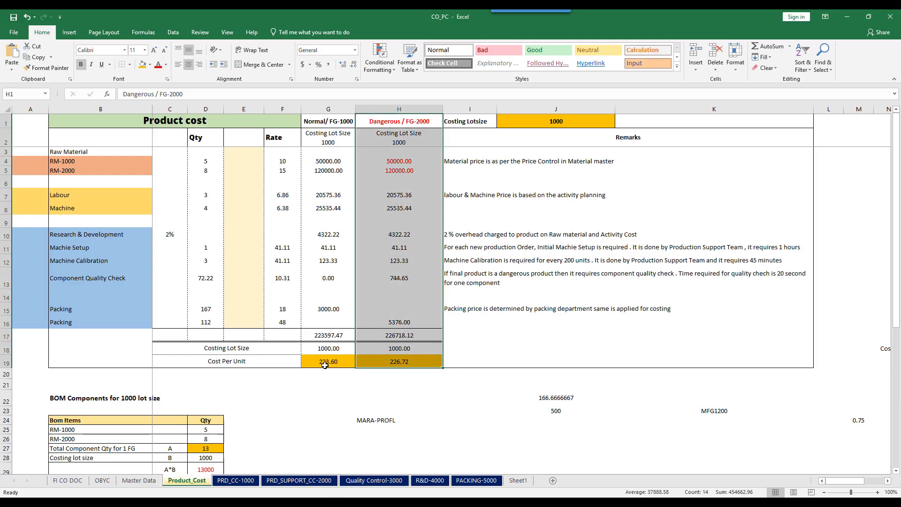
# Check cost per unit 223.60 (FG-1000) and 226.72 (FG-2000), then return to SAP's template window
pyautogui.click(325, 364)
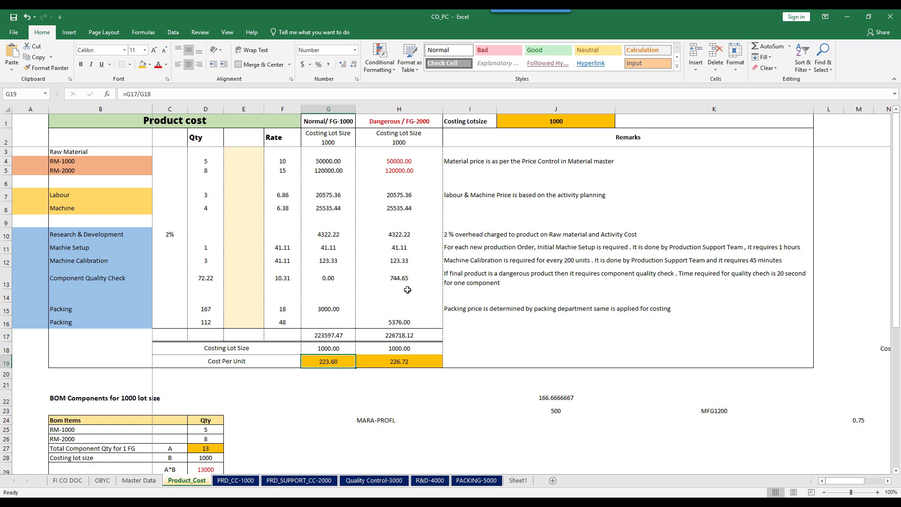
pyautogui.click(402, 121)
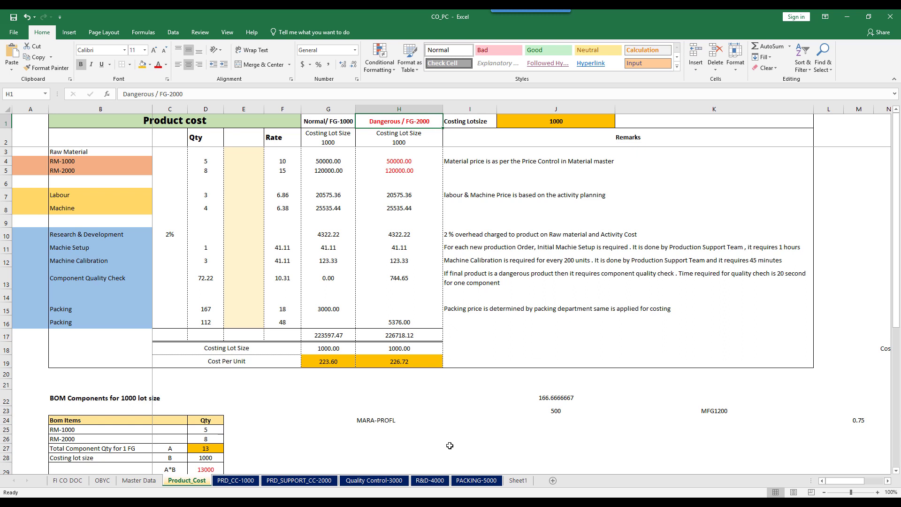
pyautogui.click(449, 503)
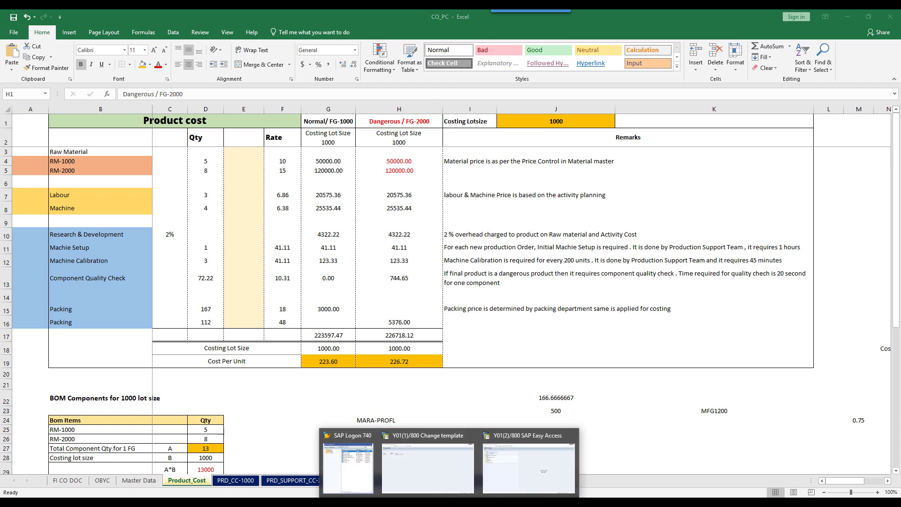
pyautogui.click(428, 472)
# Run MM60 for plant 1201 without a material filter and inspect FG-2000's 10,00 price
pyautogui.click(50, 34)
pyautogui.write('/N MM60')
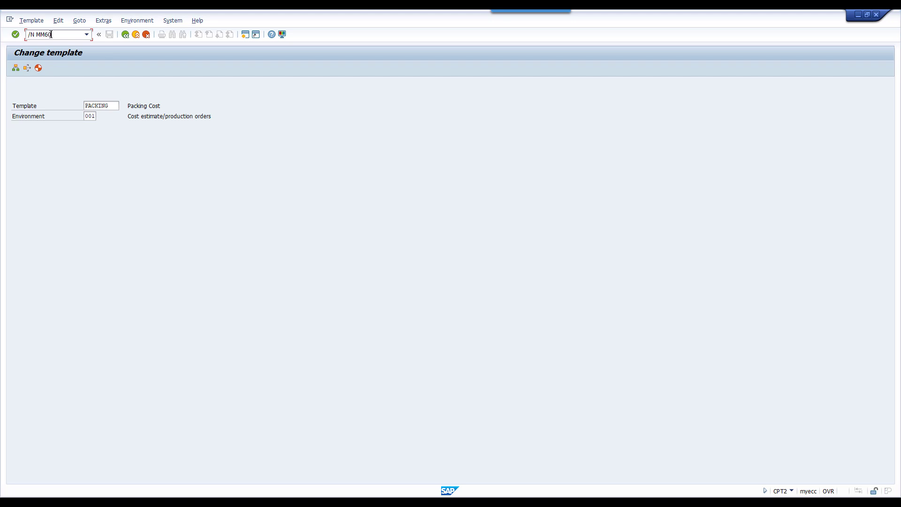
pyautogui.press('Return')
pyautogui.press('Delete')
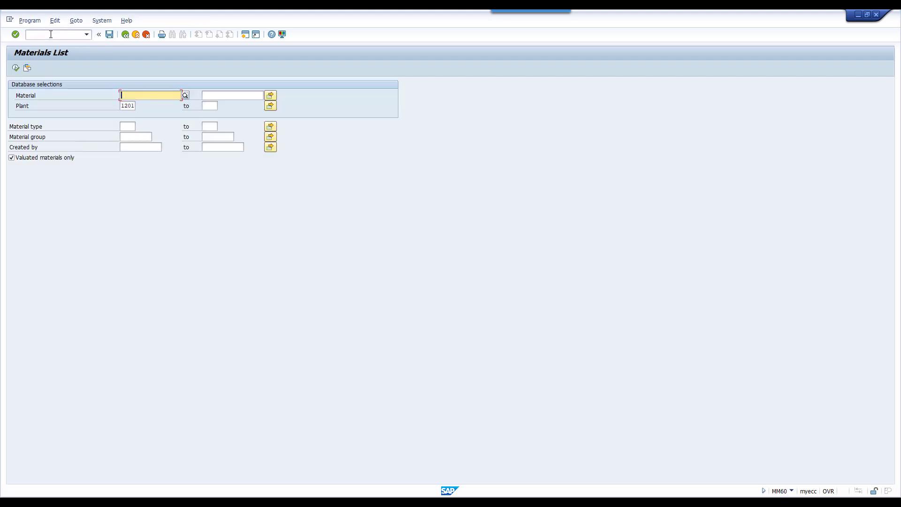
pyautogui.press('F8')
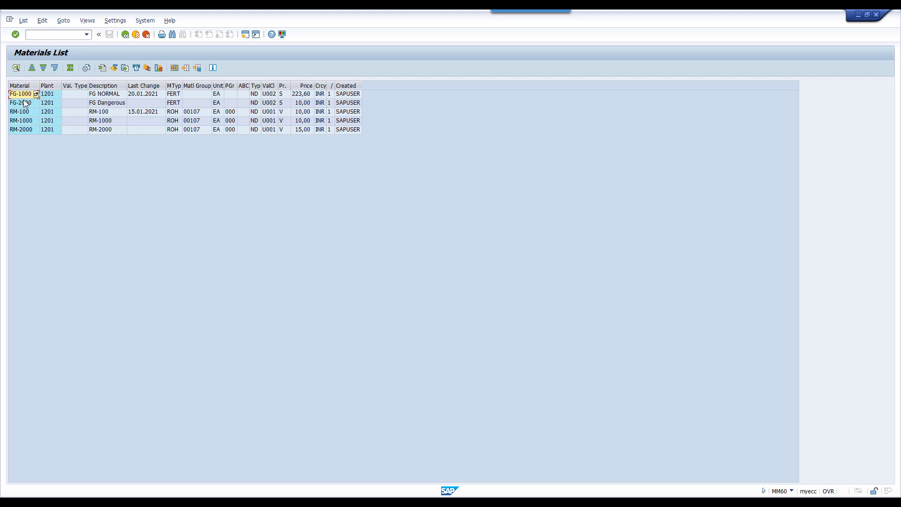
pyautogui.click(23, 101)
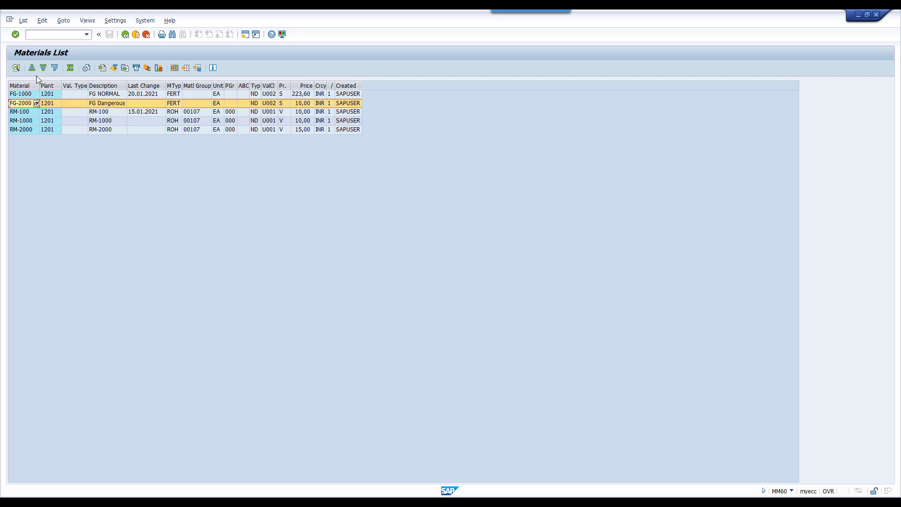
pyautogui.click(25, 107)
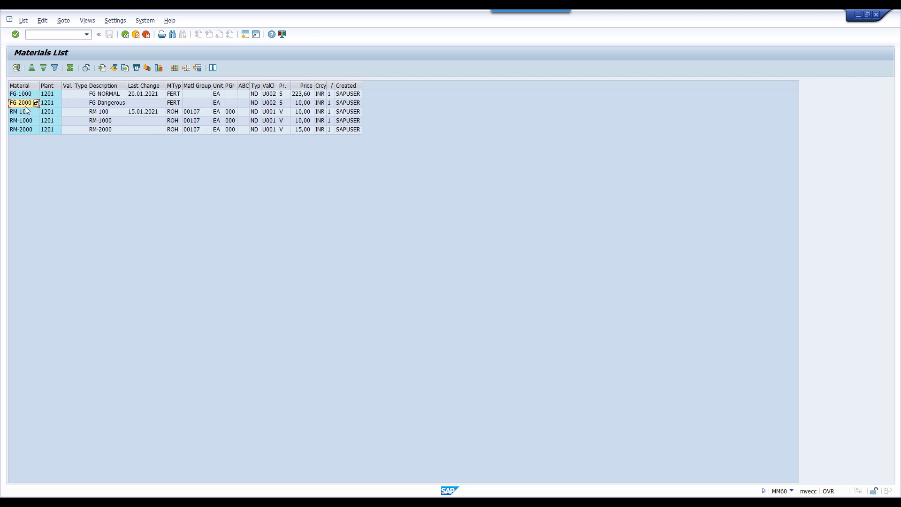
pyautogui.click(48, 35)
# Open FG-2000 in MM02 with Basic Data 1 and 2 views and select its weights
pyautogui.press('Return')
pyautogui.write('MM02')
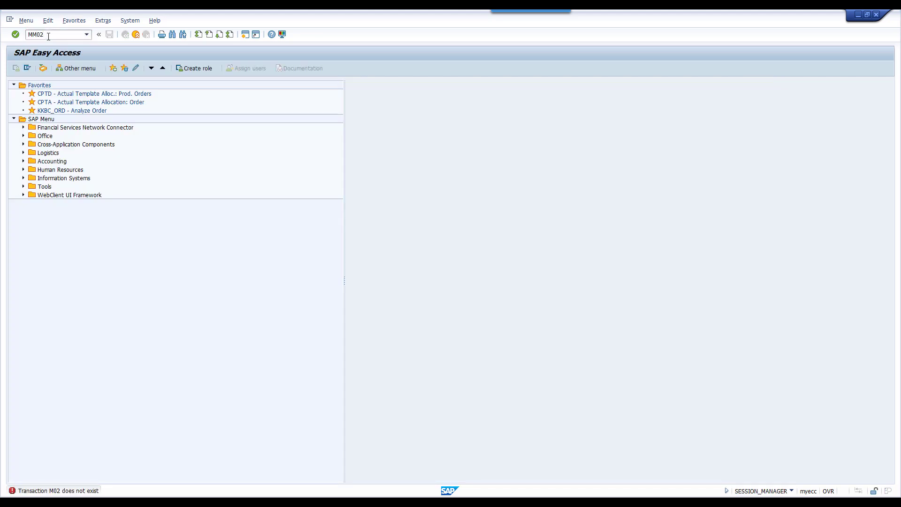
pyautogui.press('Return')
pyautogui.write('FG-2000')
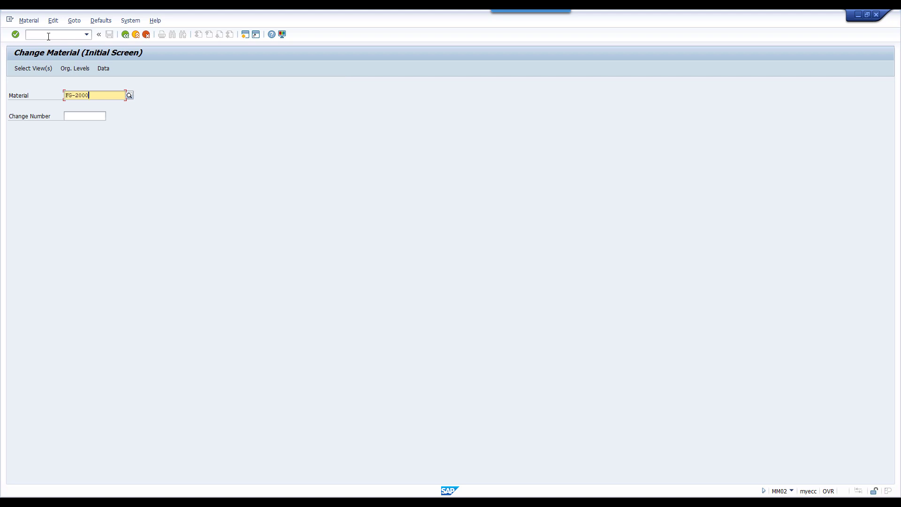
pyautogui.press('Return')
pyautogui.click(142, 132)
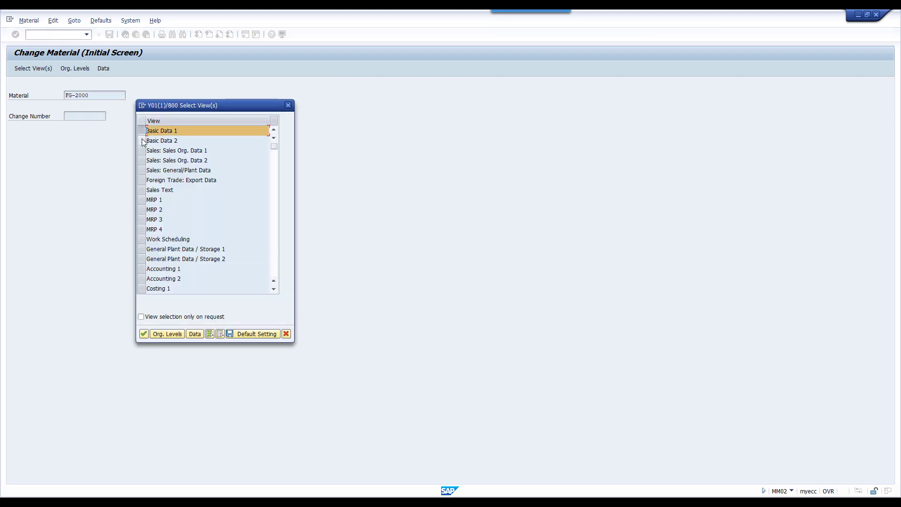
pyautogui.click(142, 131)
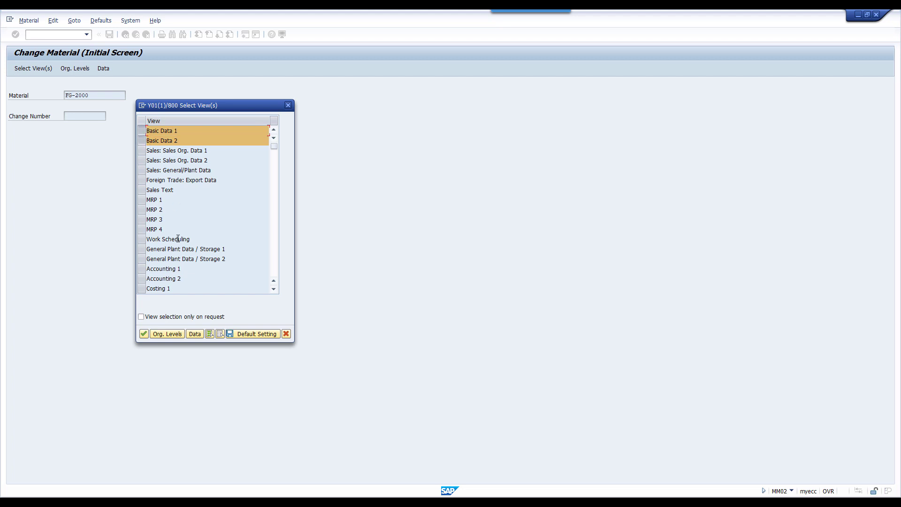
pyautogui.scroll(-1, 178, 240)
pyautogui.scroll(-1, 177, 241)
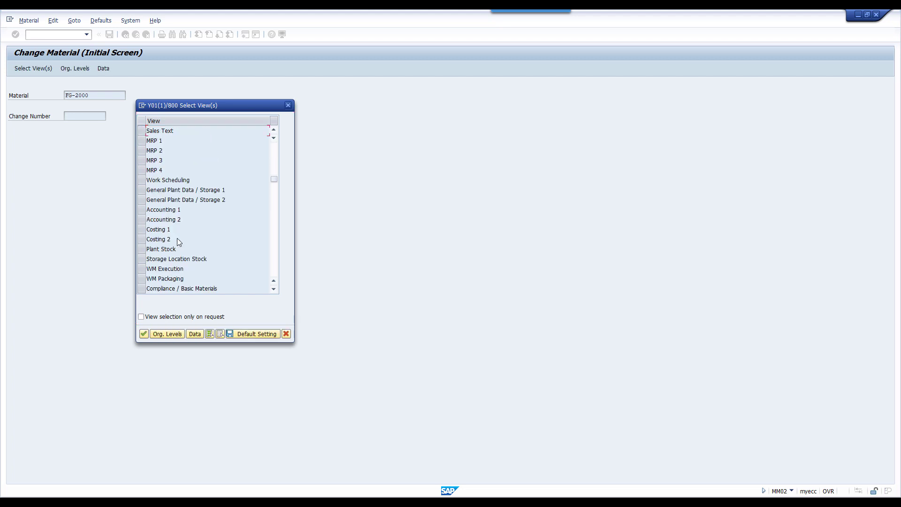
pyautogui.press('Return')
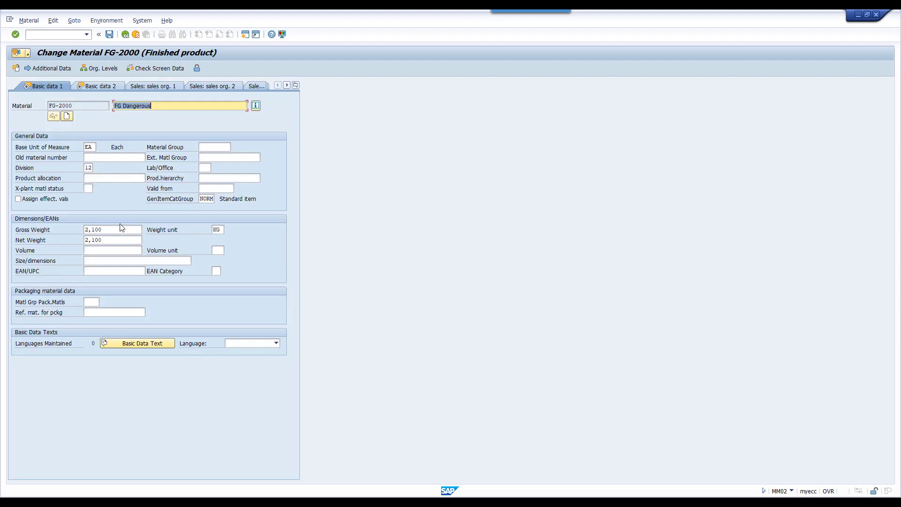
pyautogui.doubleClick(105, 239)
pyautogui.doubleClick(121, 230)
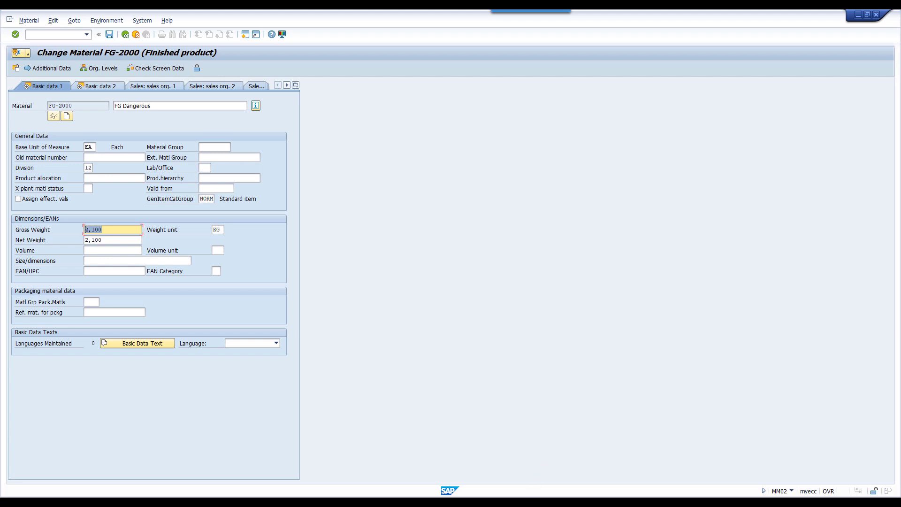
# Look up the 1.6 KG product weight on the workbook's PACKING-5000 sheet
pyautogui.click(533, 494)
pyautogui.click(493, 482)
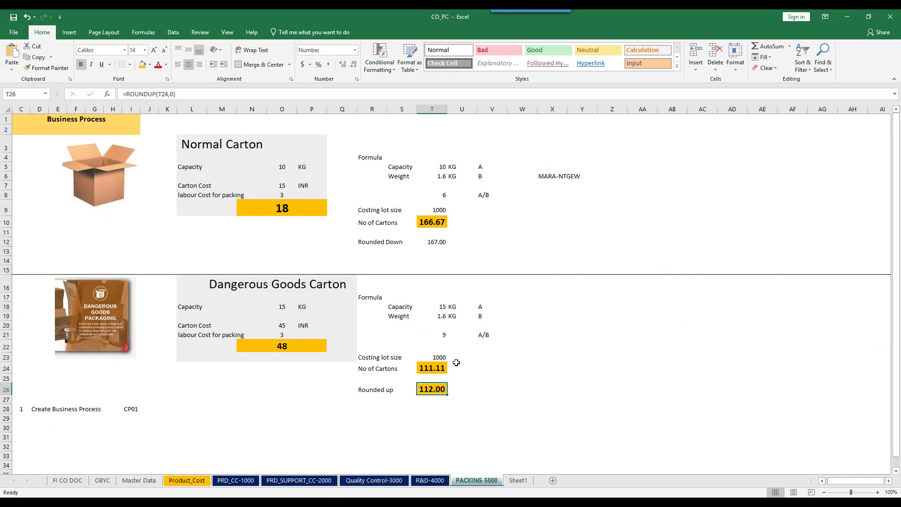
pyautogui.click(428, 316)
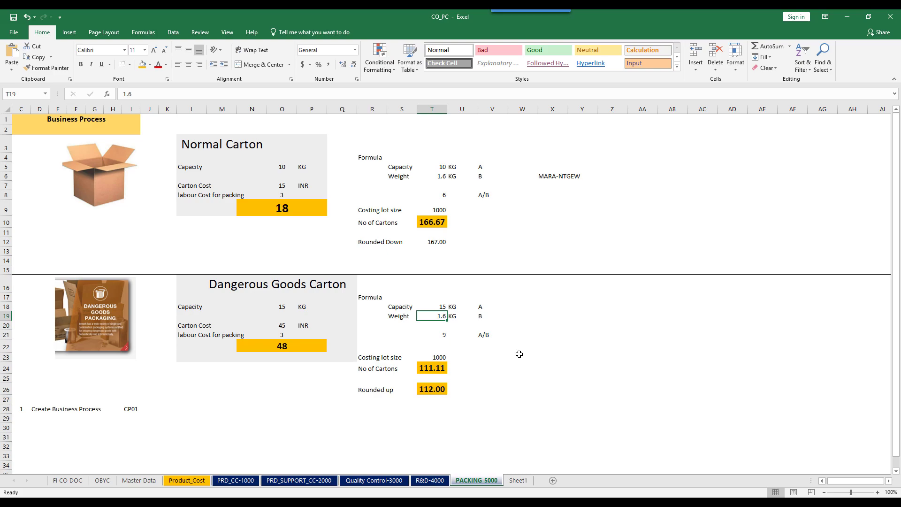
# Enter gross weight 2 and net weight 1,6 KG for FG-2000 on Basic data 1
pyautogui.hotkey('alt', 'Tab')
pyautogui.press('Tab')
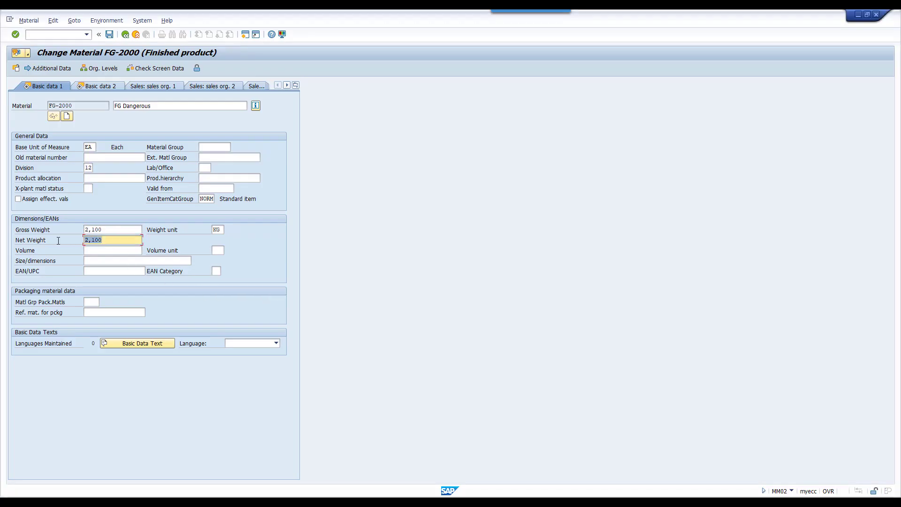
pyautogui.hotkey('shift', 'Tab')
pyautogui.write('2')
pyautogui.press('Tab')
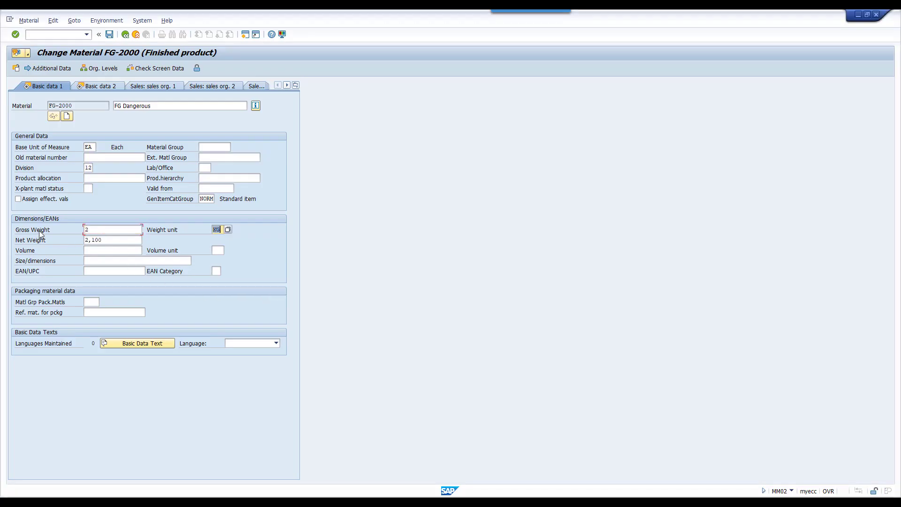
pyautogui.press('Tab')
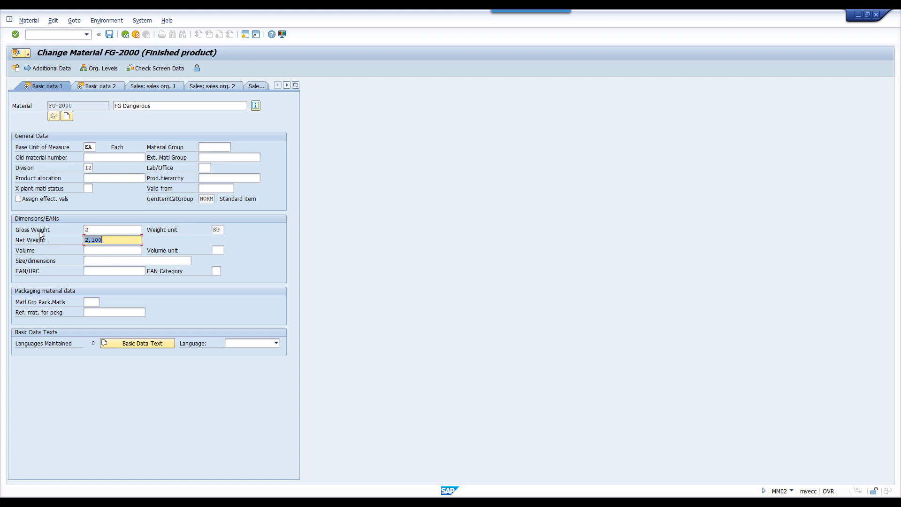
pyautogui.write('1,6')
# Set FG-2000's dangerous-goods indicator profile to G00 and save the material
pyautogui.click(106, 86)
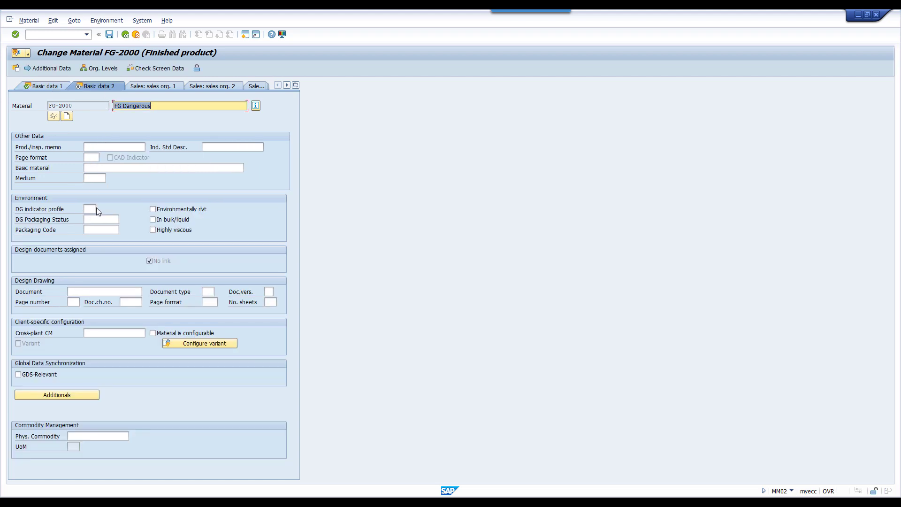
pyautogui.click(96, 208)
pyautogui.press('F4')
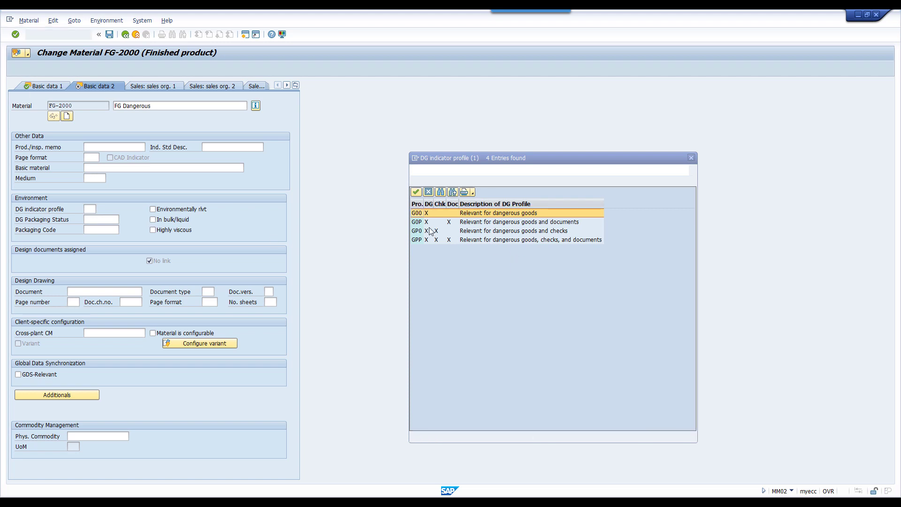
pyautogui.press('Escape')
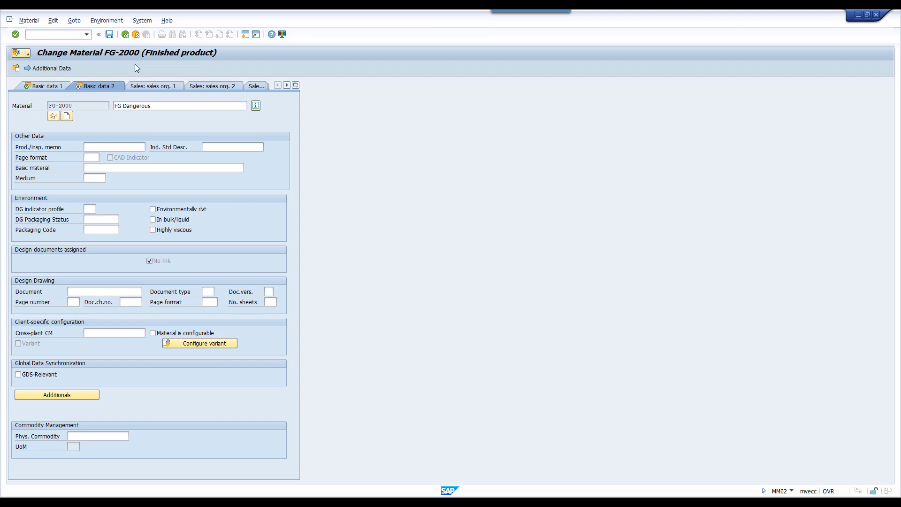
pyautogui.write('G00')
pyautogui.click(110, 36)
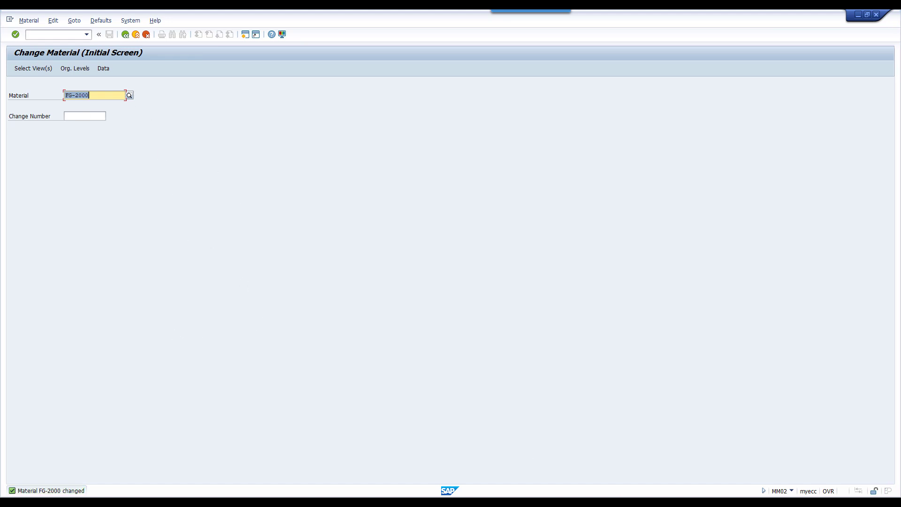
# Highlight the Create BOM step and its CS01 code in CC_PLANNING.pdf
pyautogui.click(563, 465)
pyautogui.scroll(-3, 492, 380)
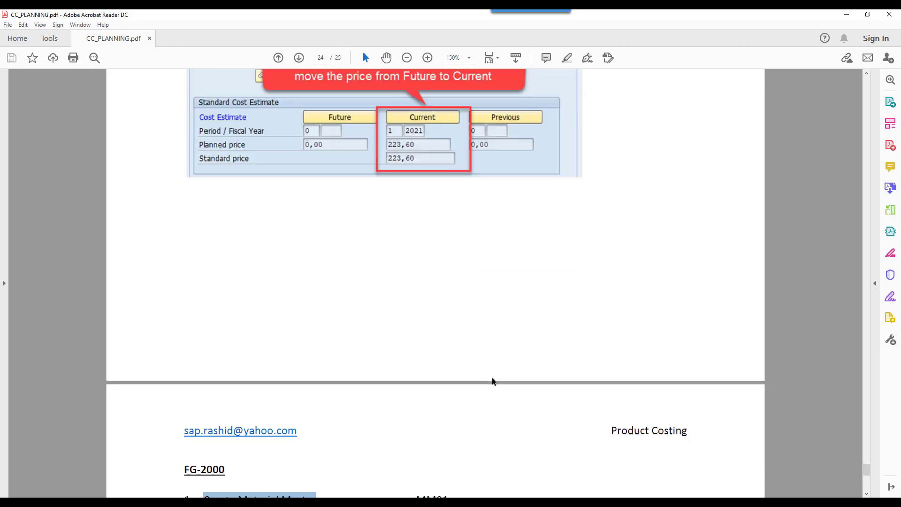
pyautogui.scroll(-5, 493, 382)
pyautogui.scroll(-5, 493, 381)
pyautogui.scroll(3, 357, 275)
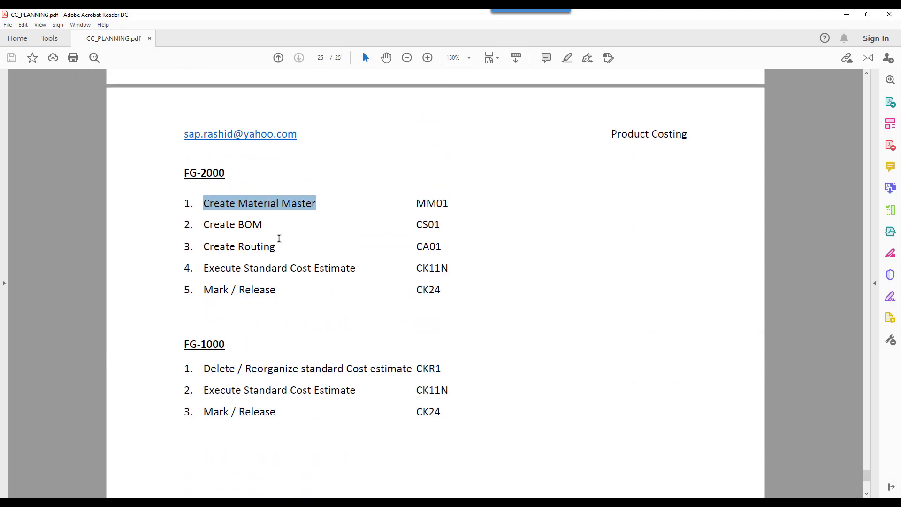
pyautogui.moveTo(205, 224); pyautogui.dragTo(262, 225)
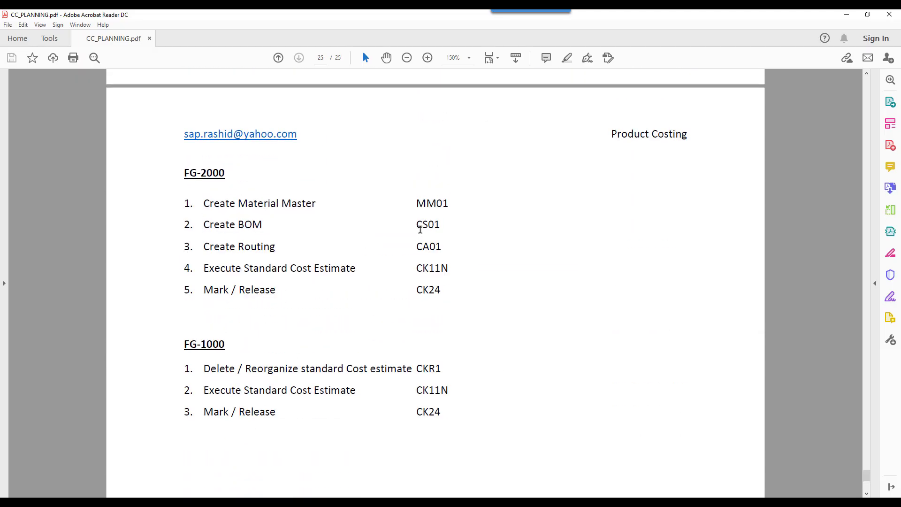
pyautogui.moveTo(416, 226); pyautogui.dragTo(437, 227)
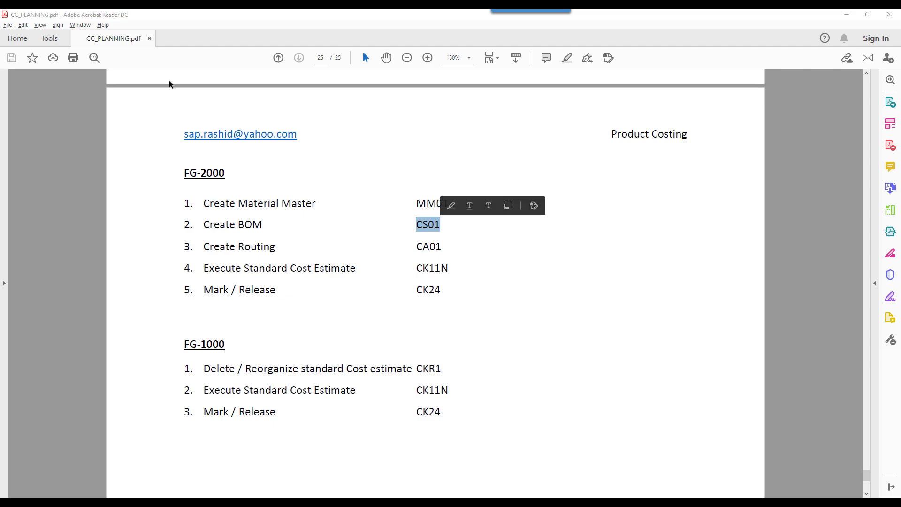
# Start CS01 for FG-2000, plant 1201, usage 1 Production, then switch to the Easy Access session
pyautogui.hotkey('alt', 'Tab')
pyautogui.click(59, 35)
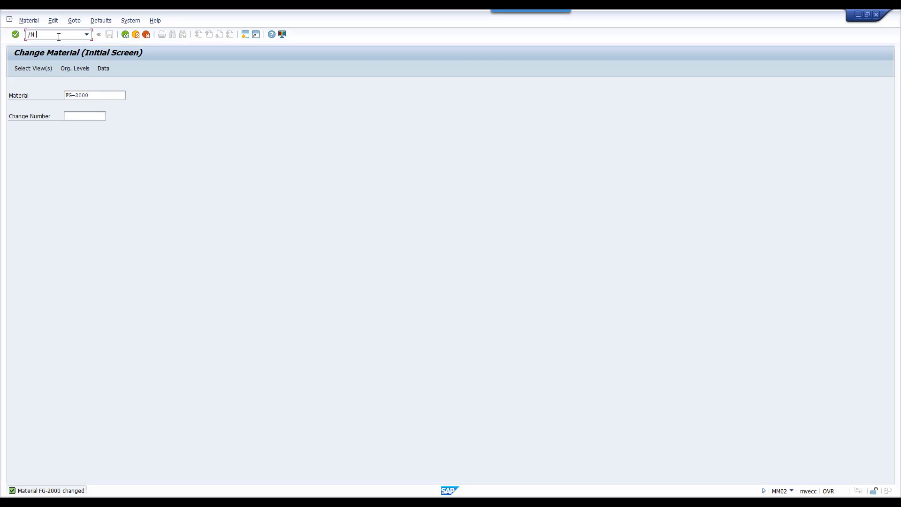
pyautogui.press('Return')
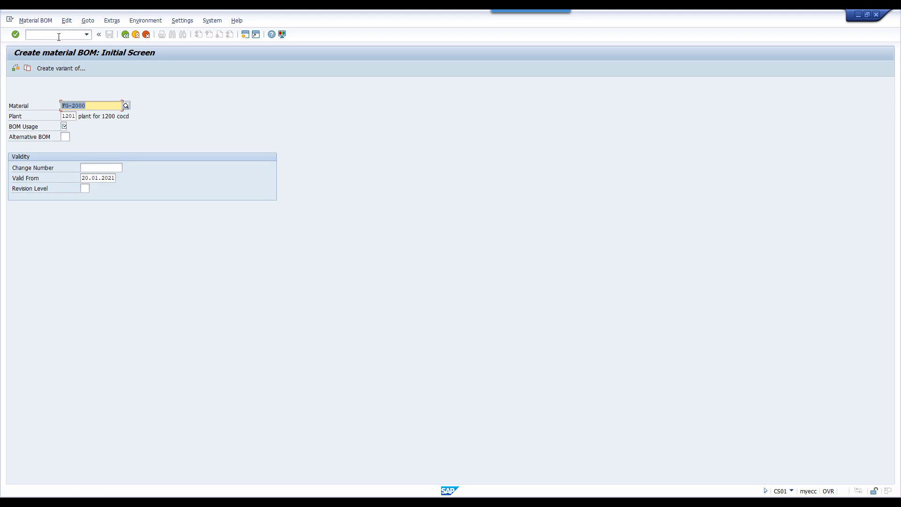
pyautogui.click(64, 126)
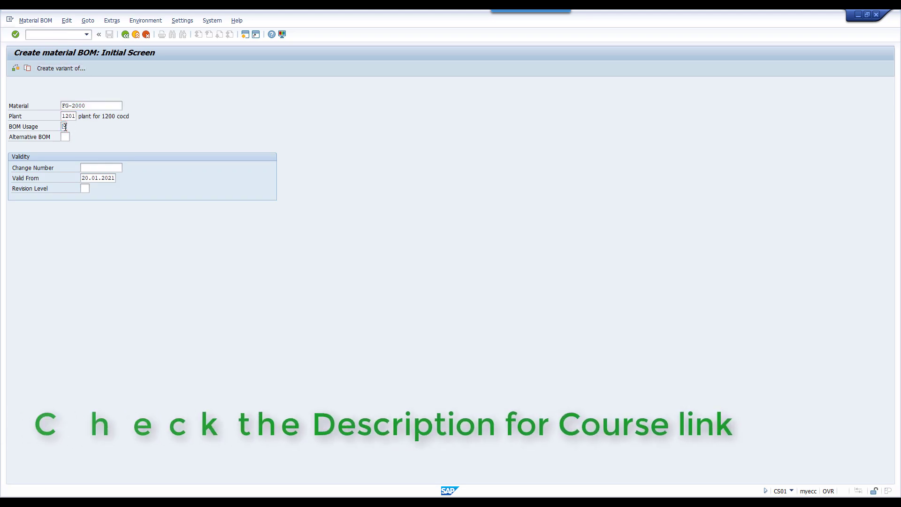
pyautogui.click(65, 125)
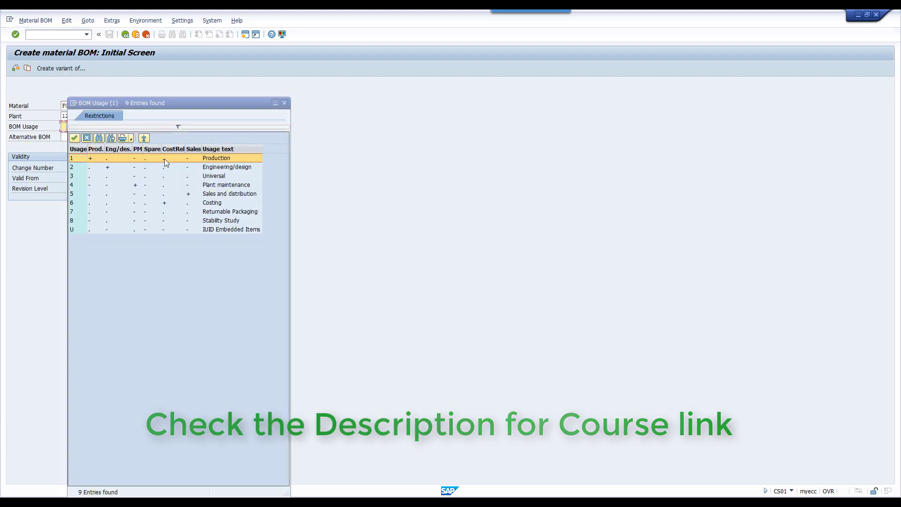
pyautogui.doubleClick(165, 158)
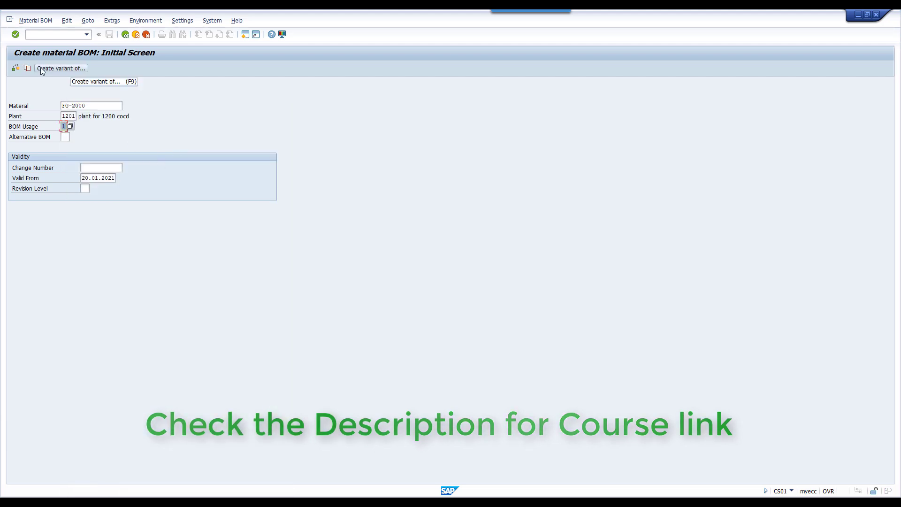
pyautogui.press('Return')
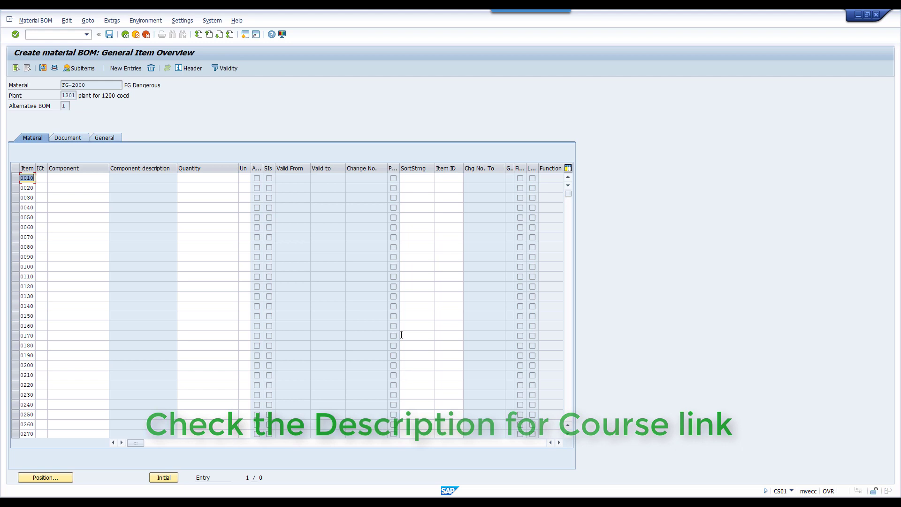
pyautogui.click(430, 502)
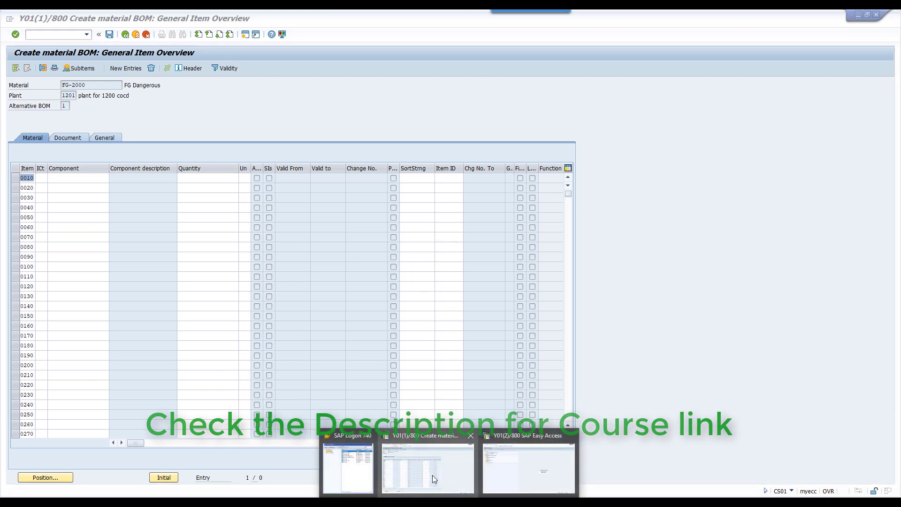
pyautogui.click(528, 461)
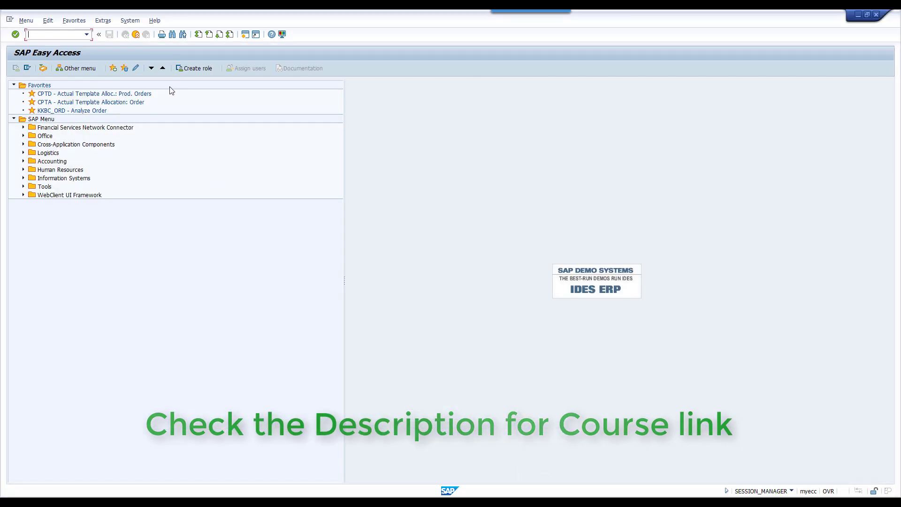
pyautogui.write('mm60')
# Run MM60 for plant 1201 without a material filter and select RM-1000 and RM-2000
pyautogui.press('Return')
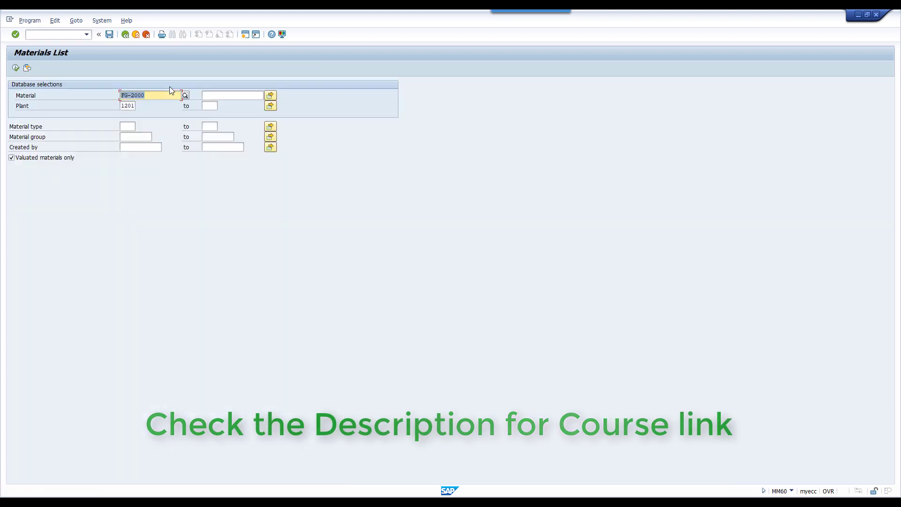
pyautogui.press('Delete')
pyautogui.press('F8')
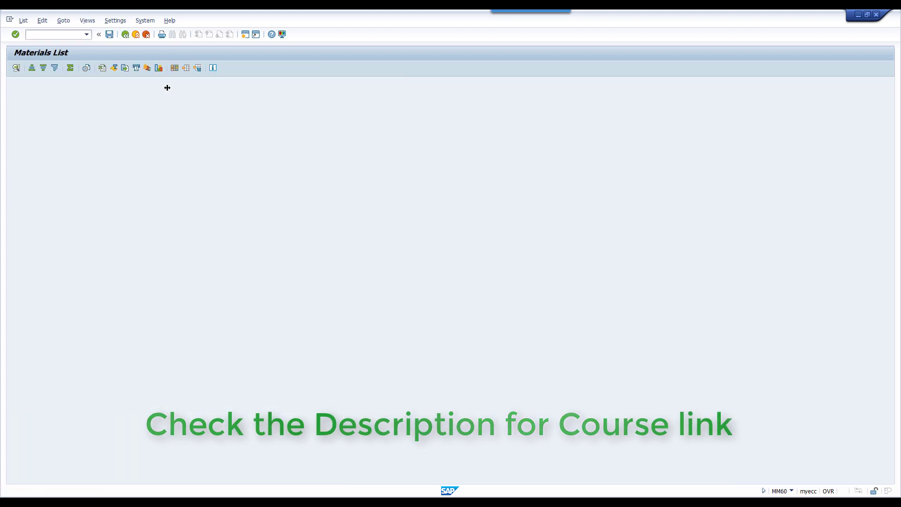
pyautogui.click(31, 121)
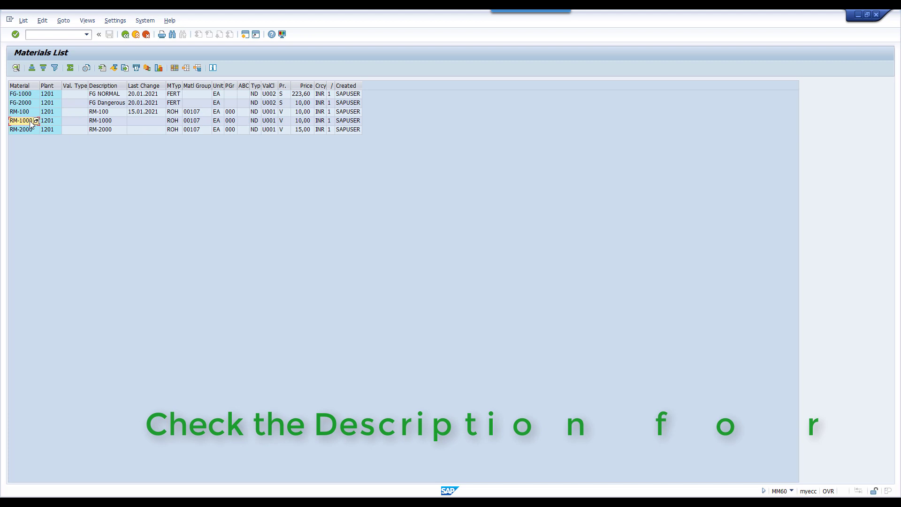
pyautogui.moveTo(32, 124); pyautogui.dragTo(32, 130)
pyautogui.hotkey('ctrl', 'c')
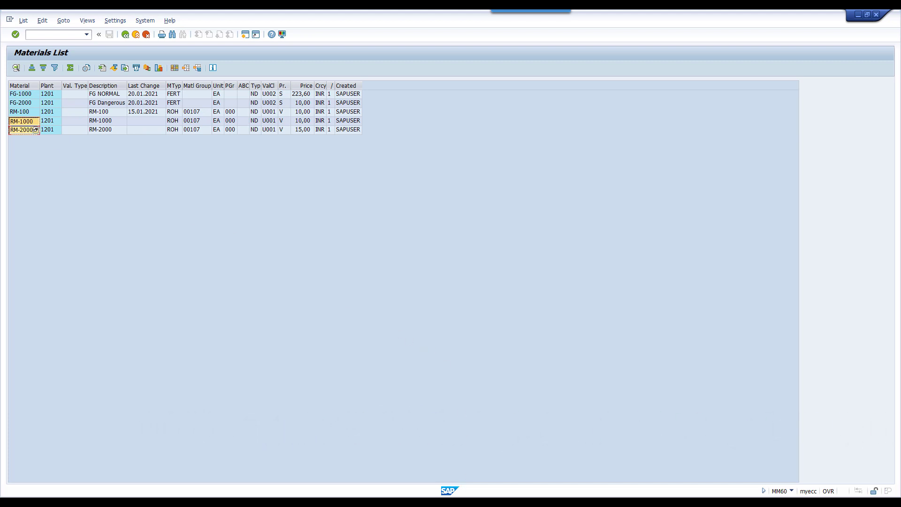
# Paste RM-1000 and RM-2000 as BOM components, both with item category Stock item
pyautogui.click(445, 470)
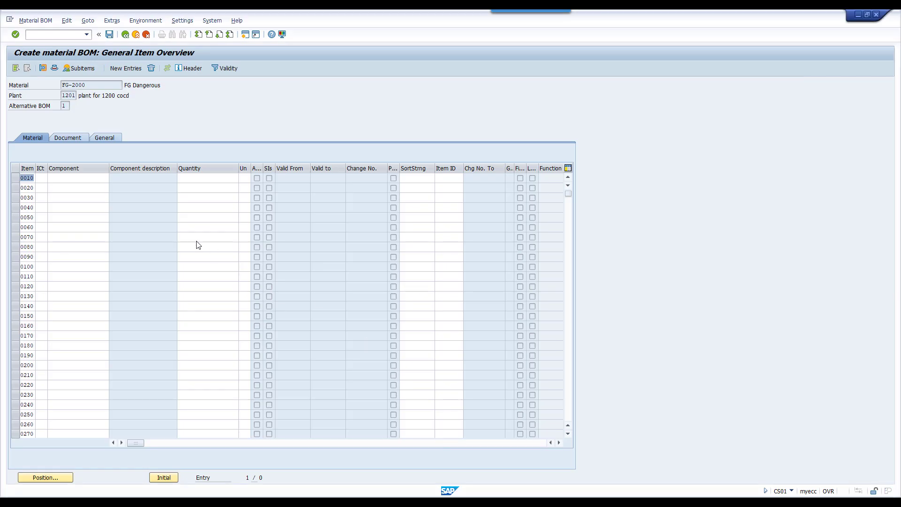
pyautogui.click(65, 178)
pyautogui.hotkey('ctrl', 'v')
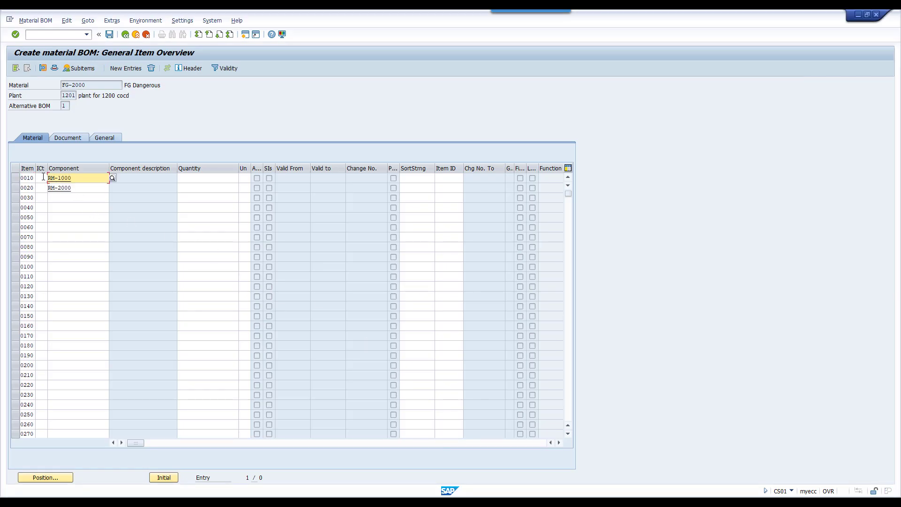
pyautogui.press('F4')
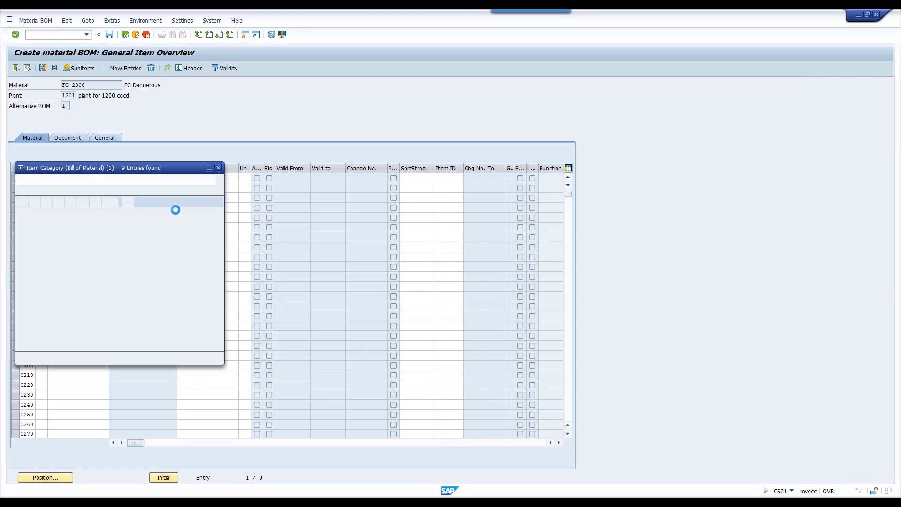
pyautogui.doubleClick(38, 260)
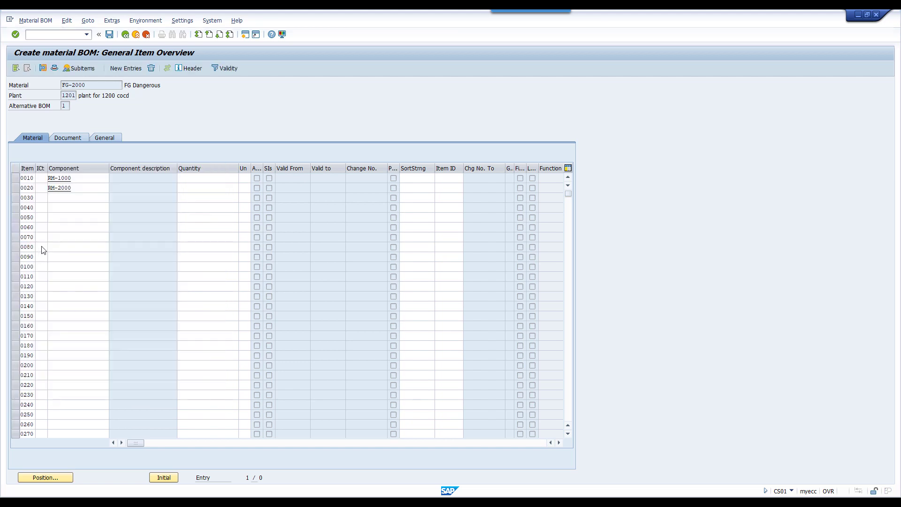
pyautogui.click(45, 189)
pyautogui.press('F4')
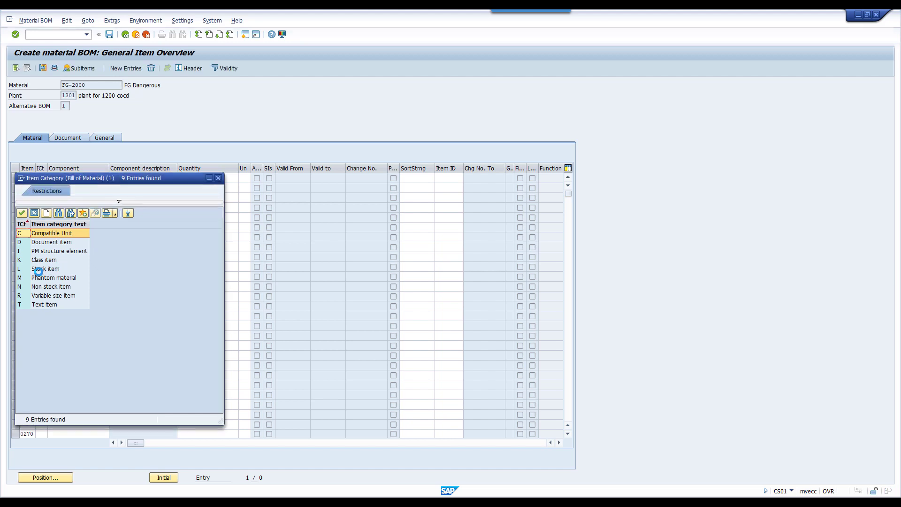
pyautogui.doubleClick(46, 269)
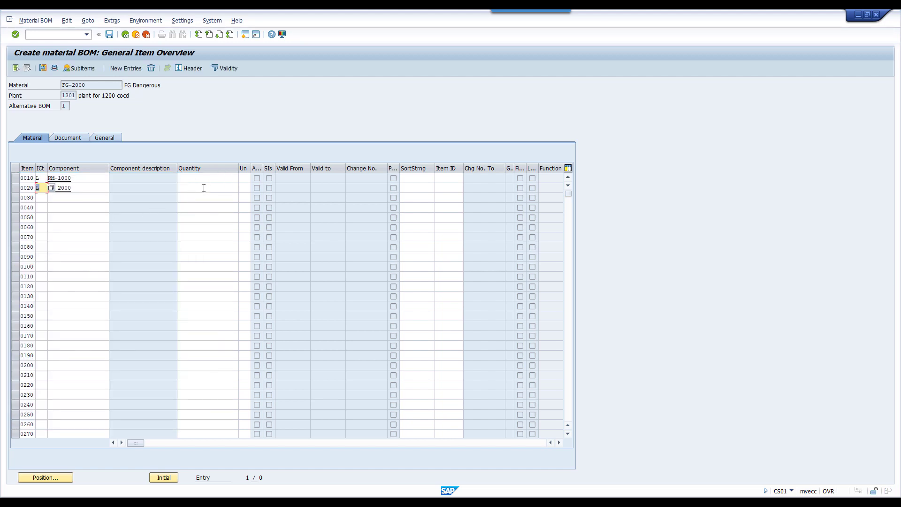
# Copy quantities 5 and 8 from Product_Cost D4:D5 into the BOM and save it
pyautogui.click(222, 181)
pyautogui.hotkey('alt', 'Tab')
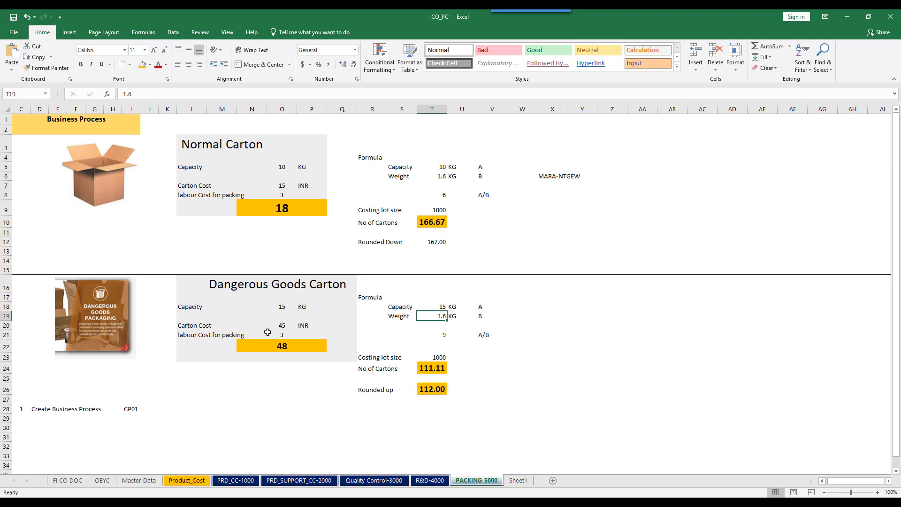
pyautogui.click(187, 480)
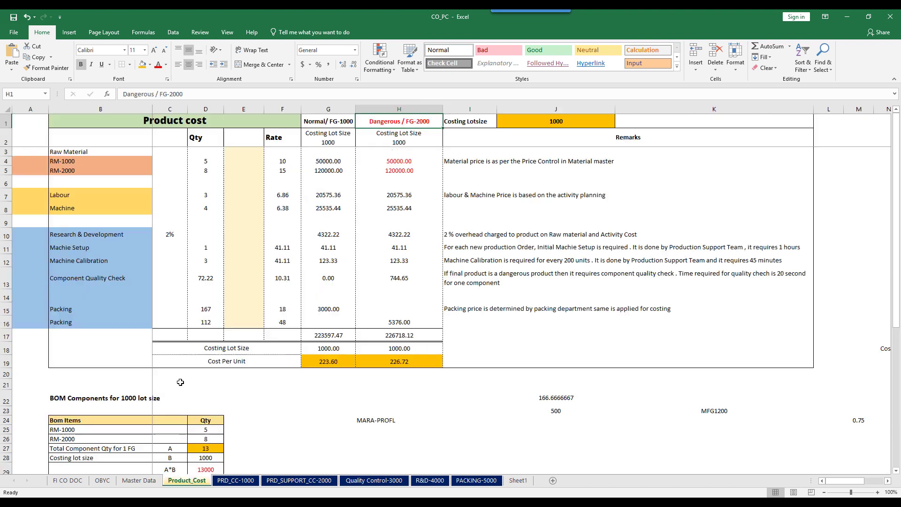
pyautogui.click(205, 164)
pyautogui.hotkey('ctrl', 'c')
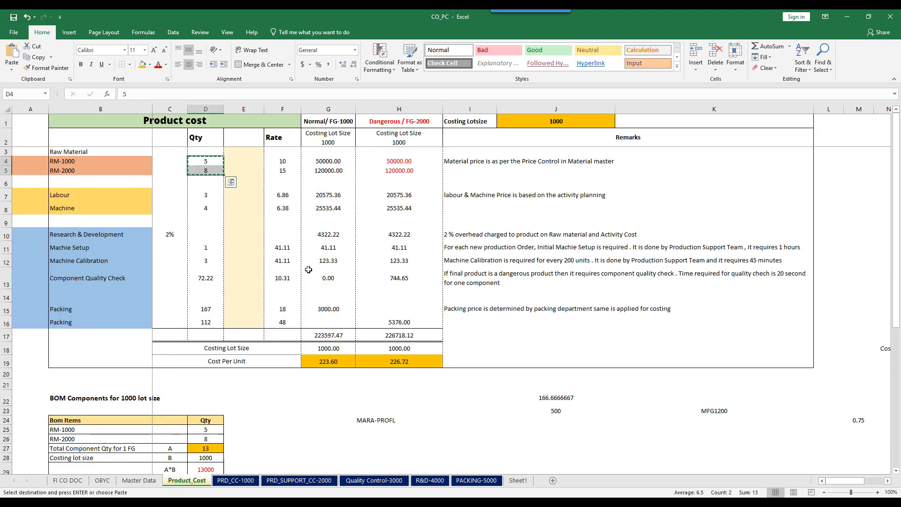
pyautogui.hotkey('alt', 'Tab')
pyautogui.click(198, 178)
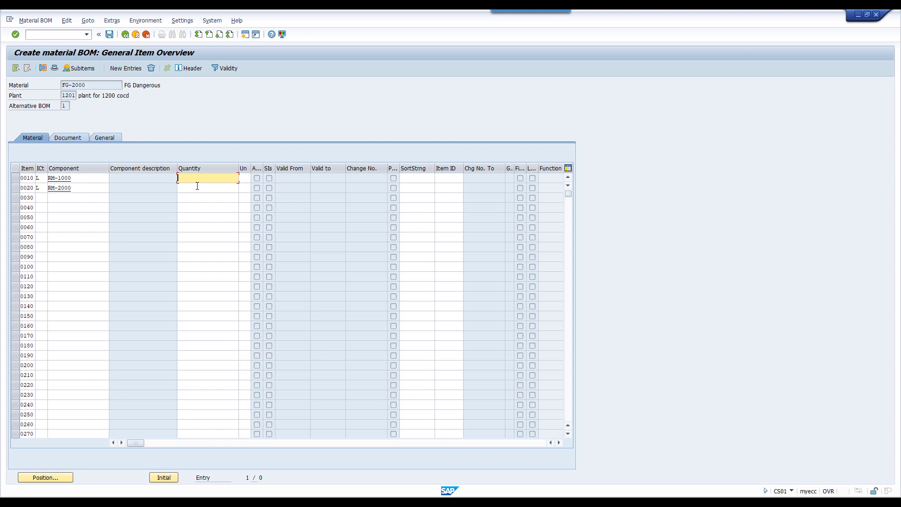
pyautogui.press('Return')
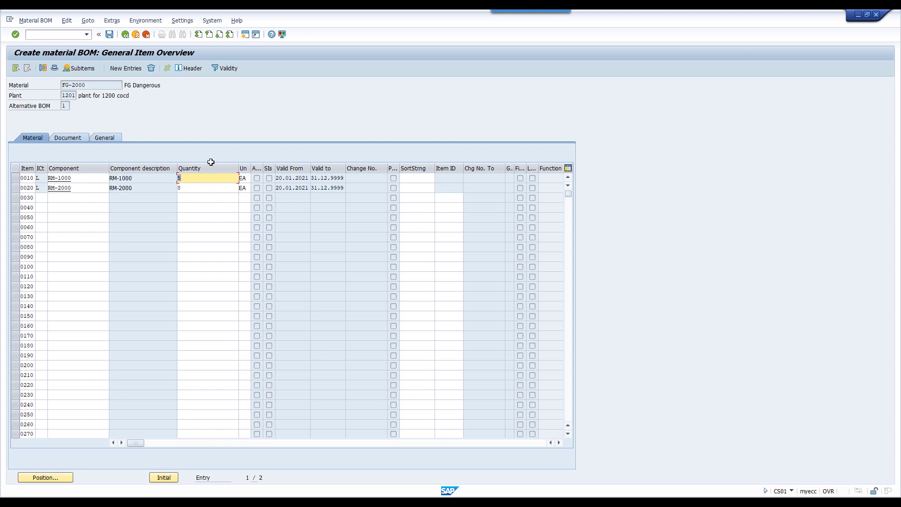
pyautogui.click(110, 35)
pyautogui.click(38, 33)
pyautogui.write('/N CA0')
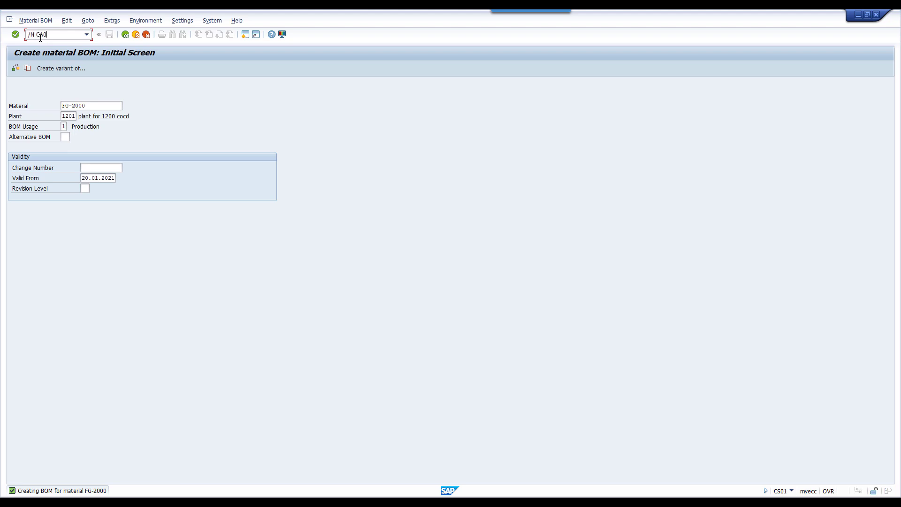
pyautogui.write('1')
# Create an FG-2000 routing in CA01 with usage 1 and status 4 Released (general), then open Operations
pyautogui.press('Return')
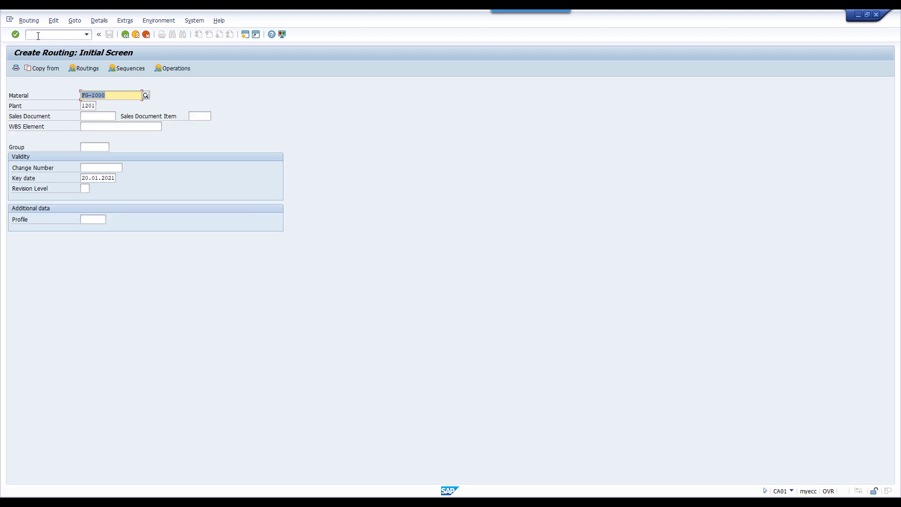
pyautogui.write('FG-2000')
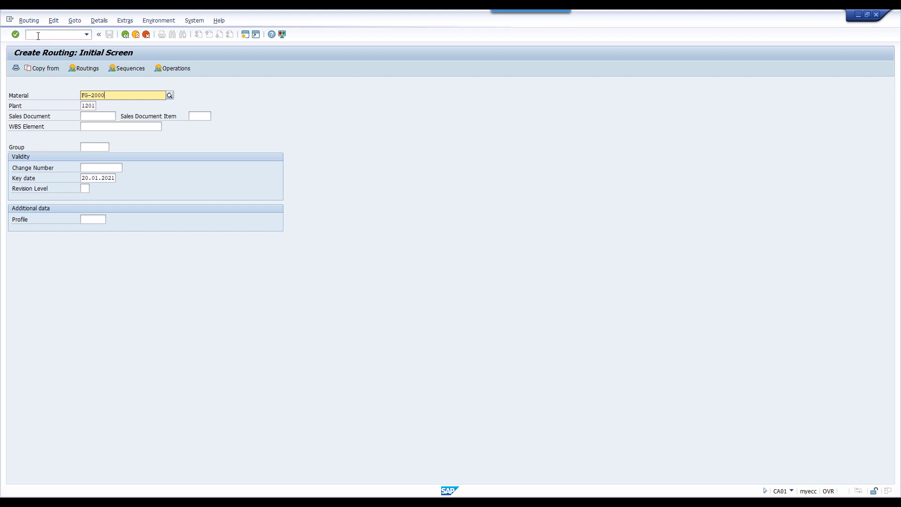
pyautogui.press('Return')
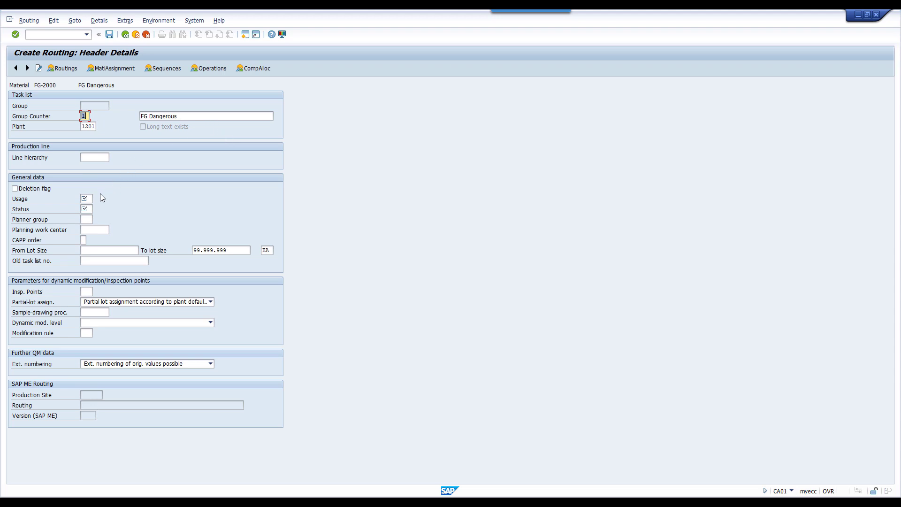
pyautogui.click(87, 199)
pyautogui.click(111, 265)
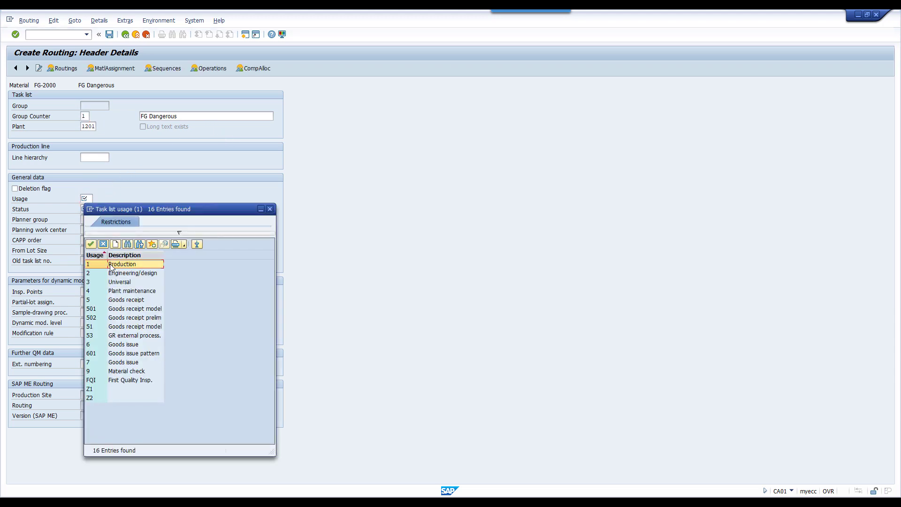
pyautogui.click(87, 209)
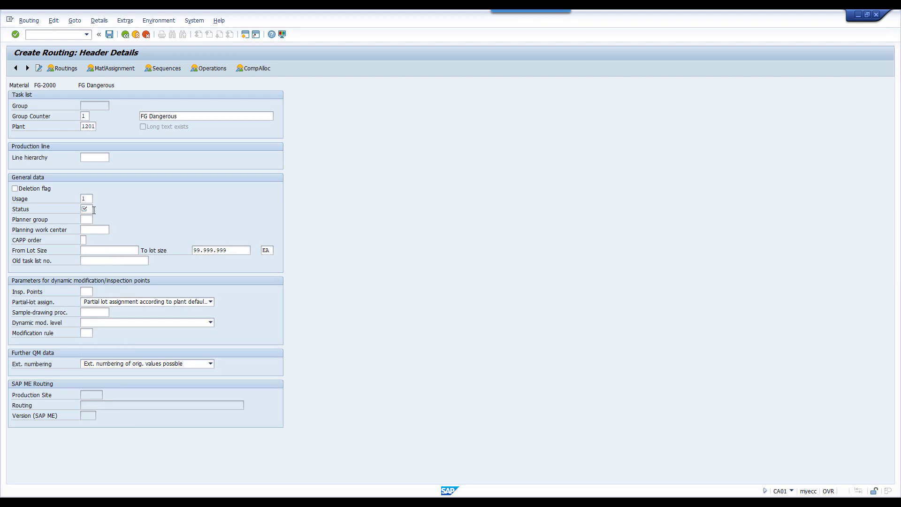
pyautogui.click(90, 210)
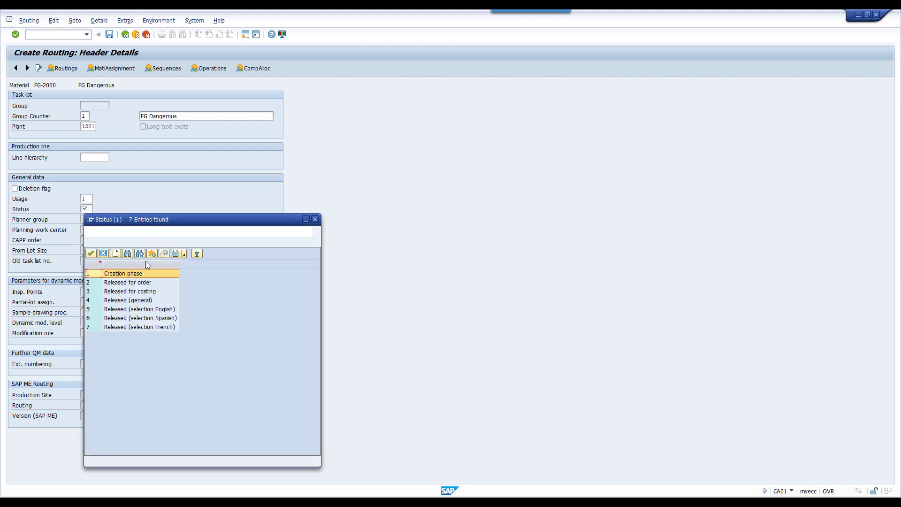
pyautogui.click(136, 304)
pyautogui.doubleClick(136, 305)
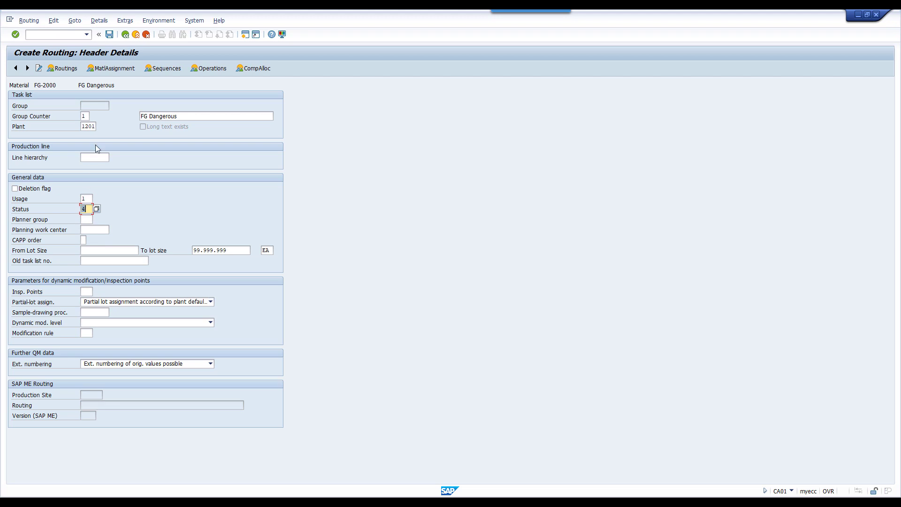
pyautogui.click(214, 71)
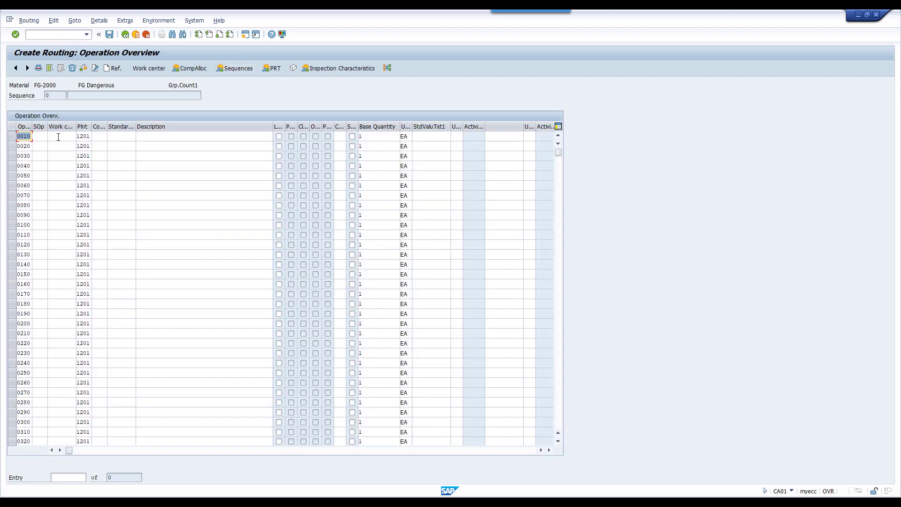
# Open a second session and display FG-1000's routing in CA03, showing operations 0030 and 0040
pyautogui.click(58, 136)
pyautogui.click(245, 34)
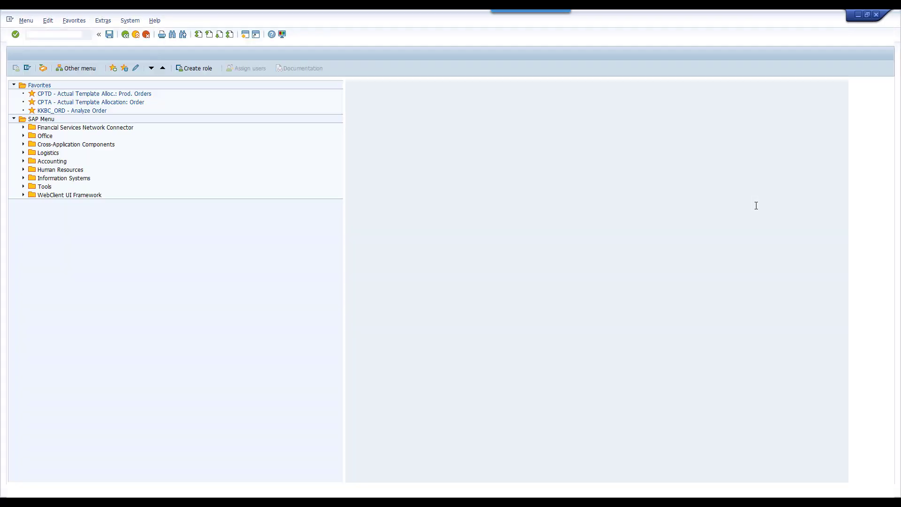
pyautogui.write('c')
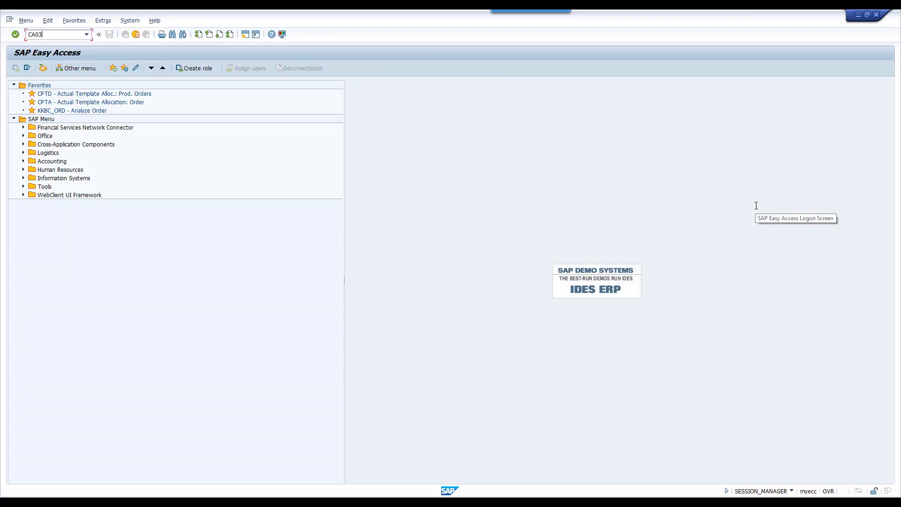
pyautogui.press('Return')
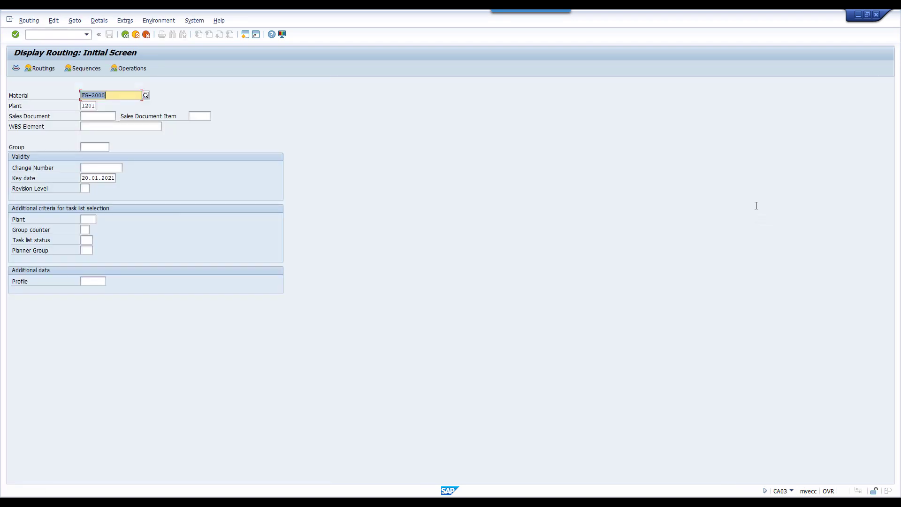
pyautogui.write('FG-')
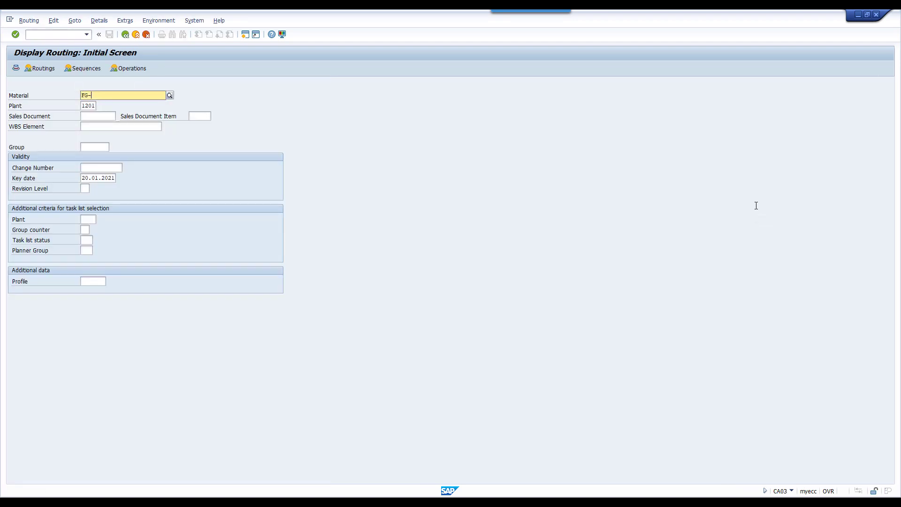
pyautogui.write('2001000')
pyautogui.press('Return')
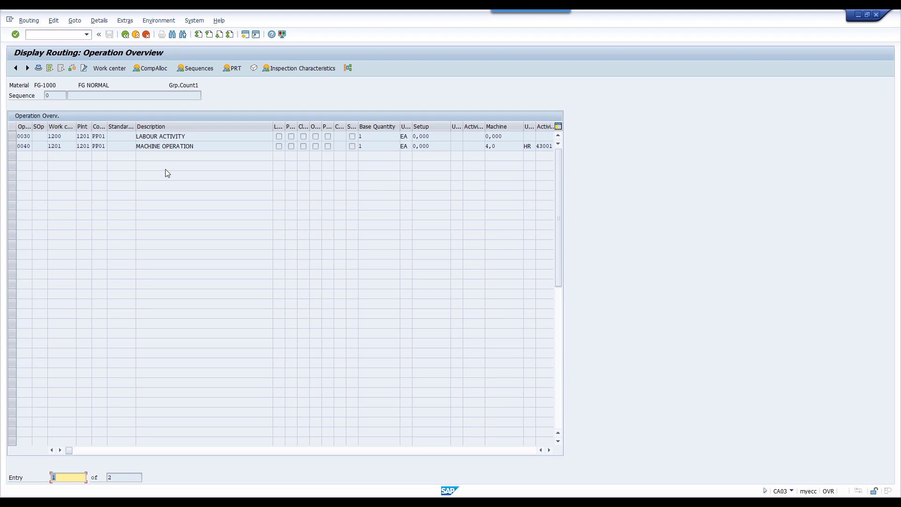
pyautogui.click(64, 137)
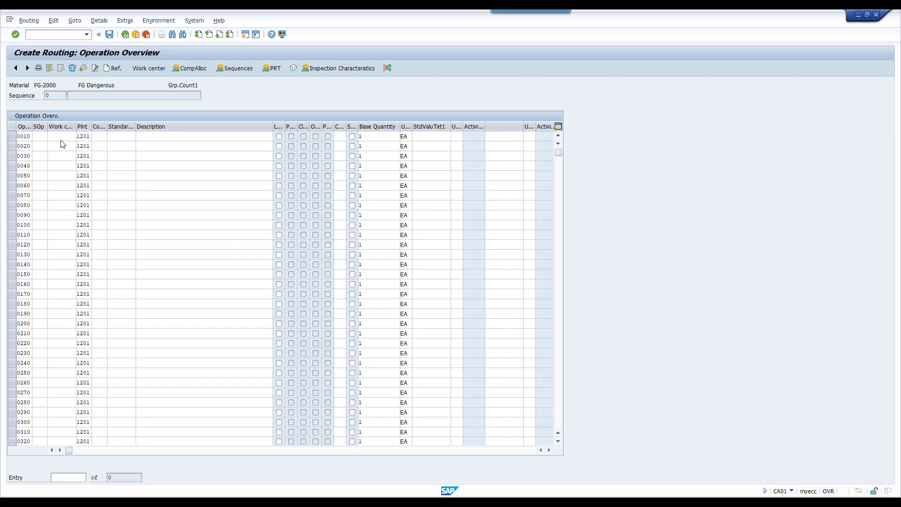
# Assign work center 1200 to operation 0010 and 1201 to operation 0020
pyautogui.click(61, 136)
pyautogui.write('0')
pyautogui.press('Down')
pyautogui.press('Return')
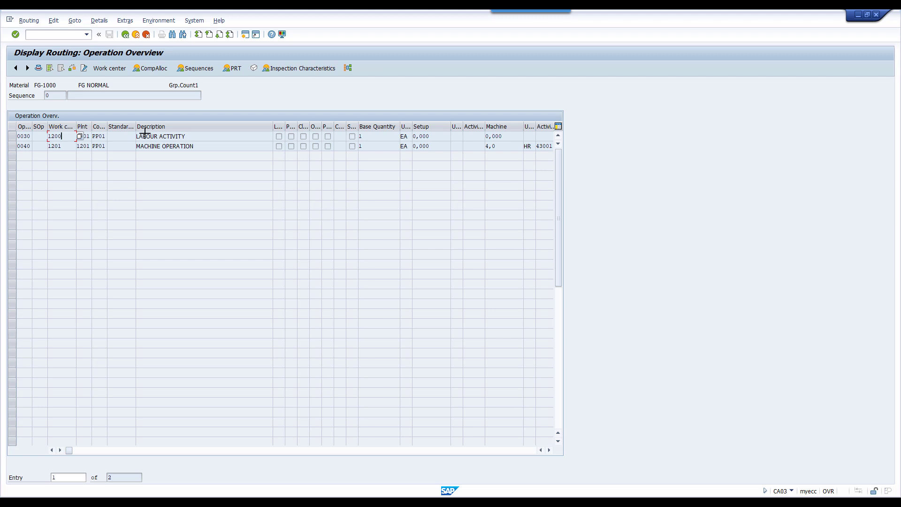
# Copy FG-1000's LABOUR ACTIVITY and MACHINE OPERATION descriptions into both new operations
pyautogui.moveTo(145, 133); pyautogui.dragTo(222, 150)
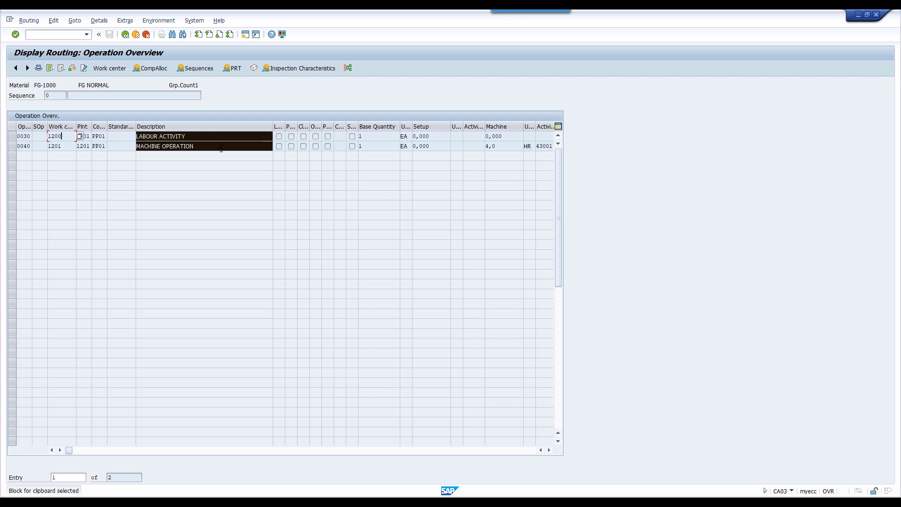
pyautogui.hotkey('alt', 'Tab')
pyautogui.click(172, 135)
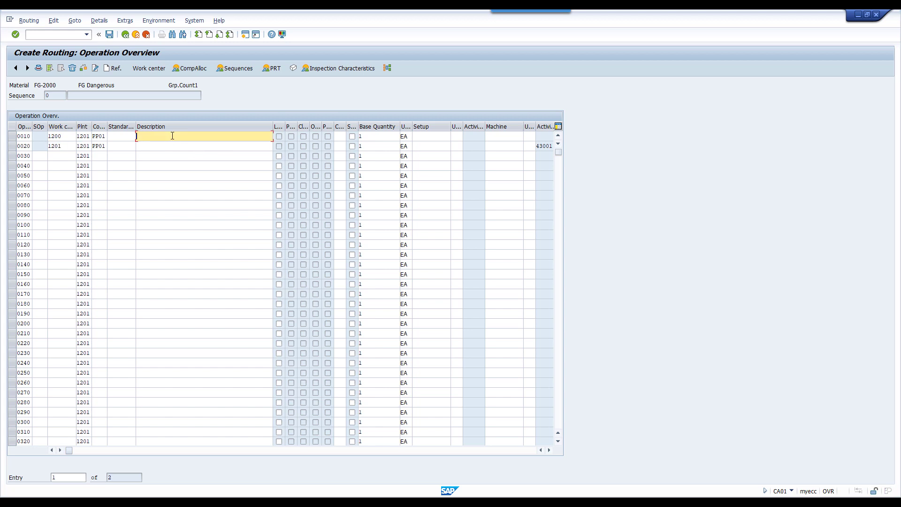
pyautogui.hotkey('ctrl', 'v')
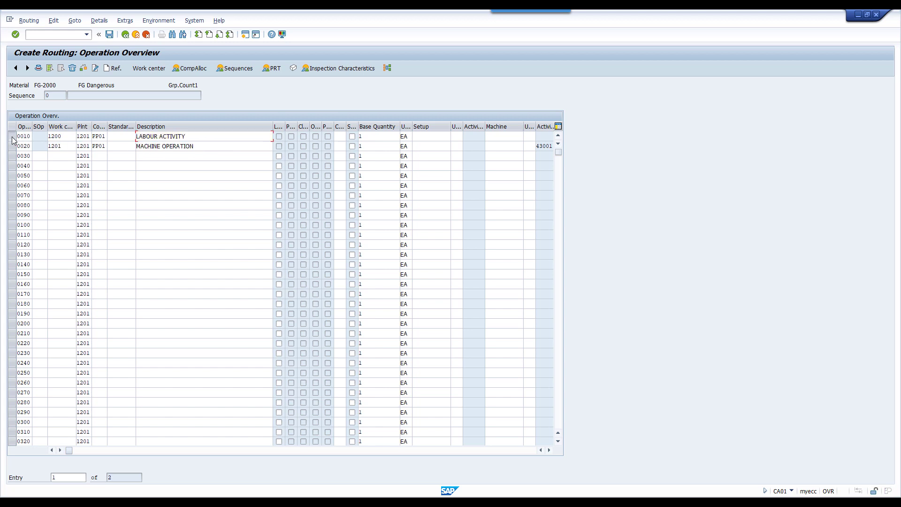
pyautogui.moveTo(12, 136); pyautogui.dragTo(12, 145)
# Enter labour standard value 3 for operation 0010, matching workbook cell D7
pyautogui.doubleClick(25, 136)
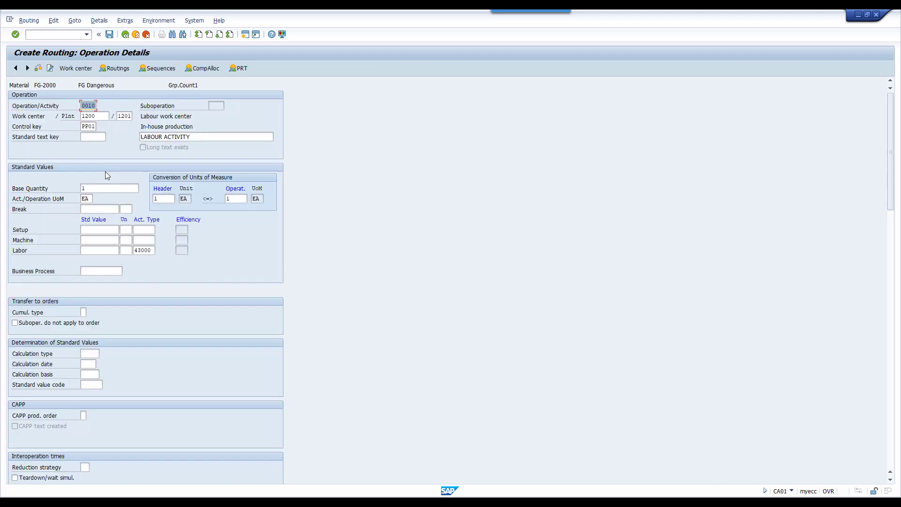
pyautogui.click(106, 249)
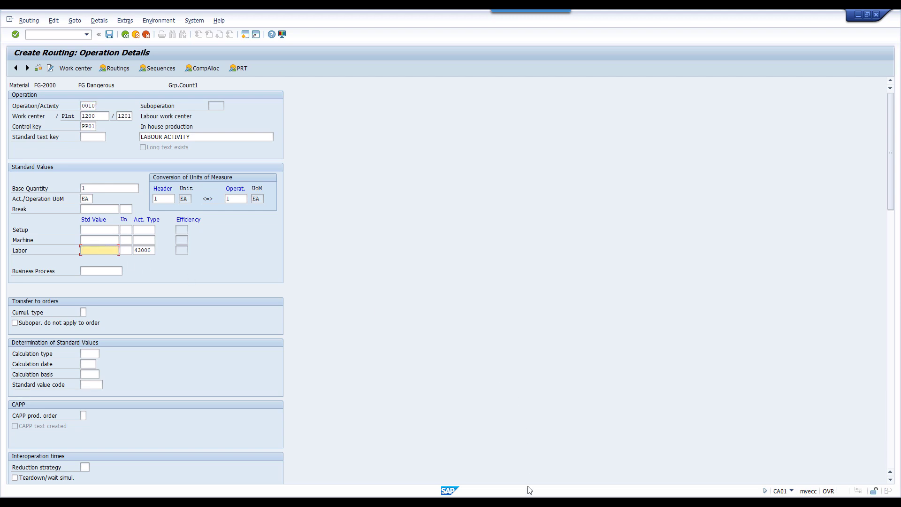
pyautogui.click(519, 461)
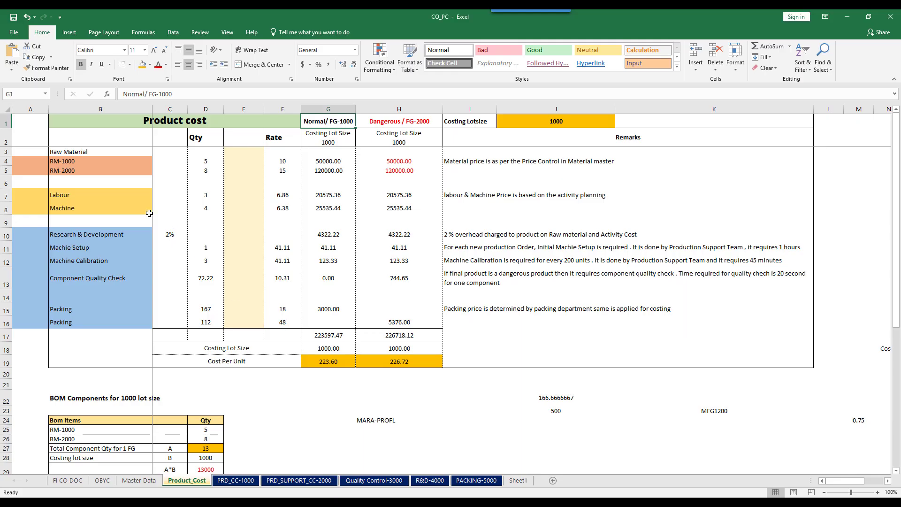
pyautogui.click(209, 193)
pyautogui.hotkey('alt', 'Tab')
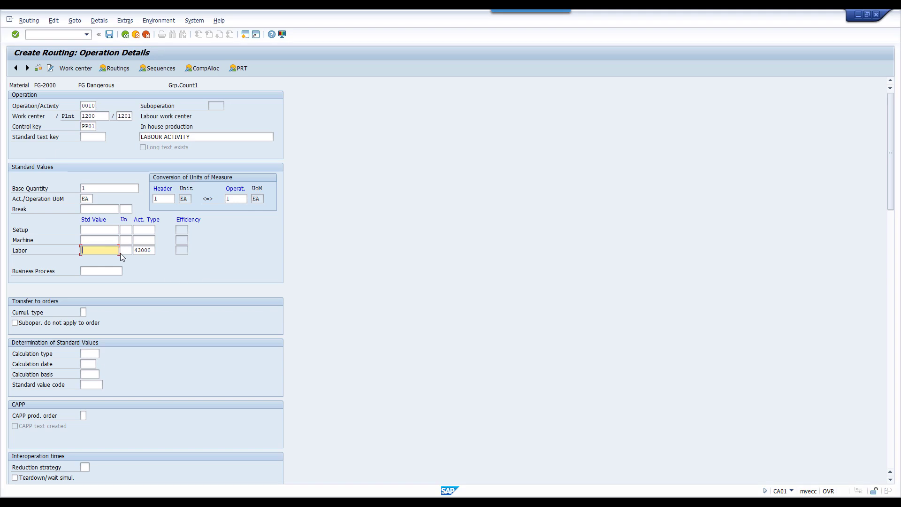
pyautogui.press('Tab')
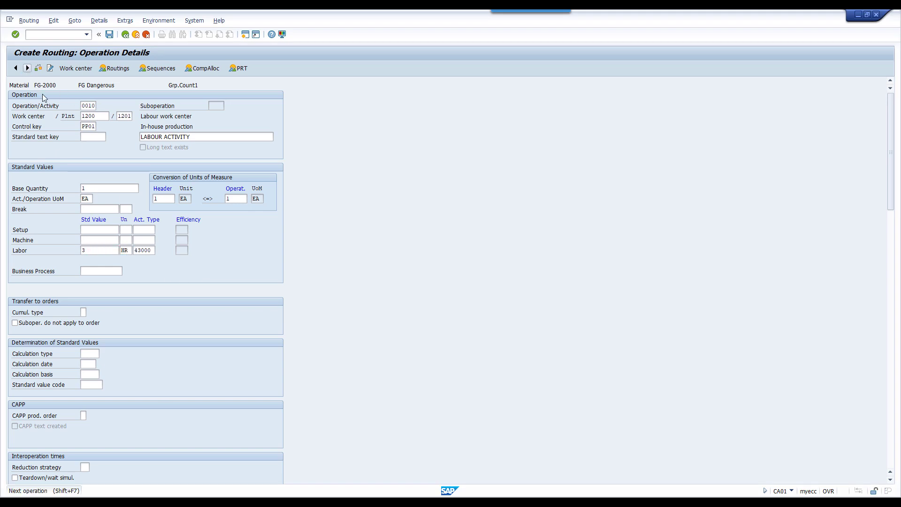
# Enter machine standard value 4 HR, matching workbook cell D8
pyautogui.hotkey('alt', 'Tab')
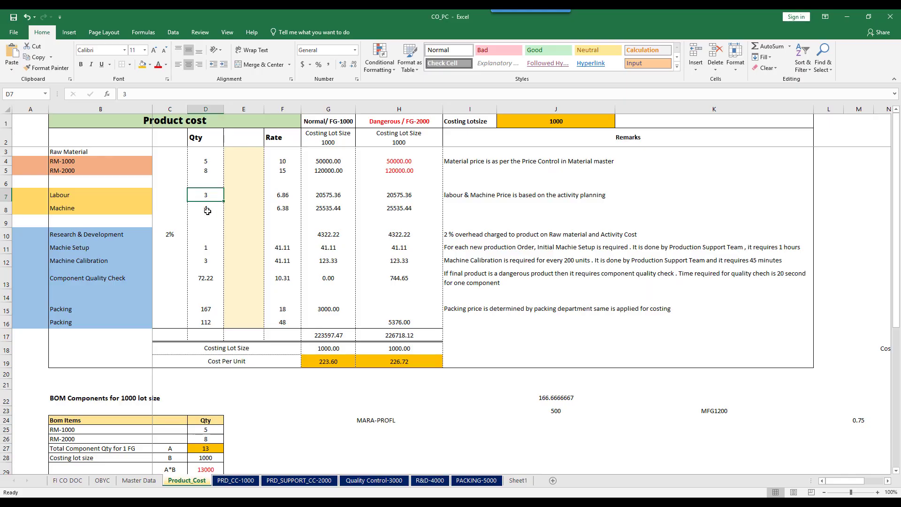
pyautogui.click(205, 206)
pyautogui.hotkey('alt', 'Tab')
pyautogui.click(107, 240)
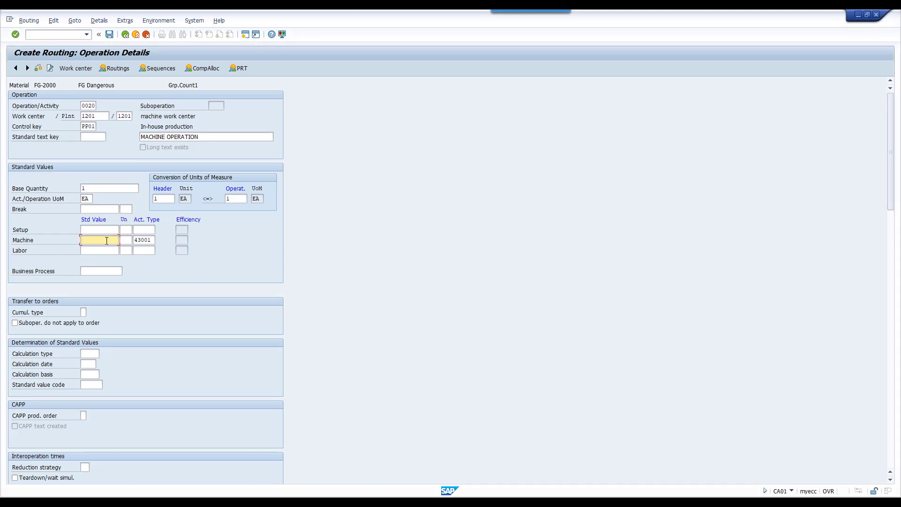
pyautogui.write('4')
pyautogui.press('Tab')
pyautogui.write('HR')
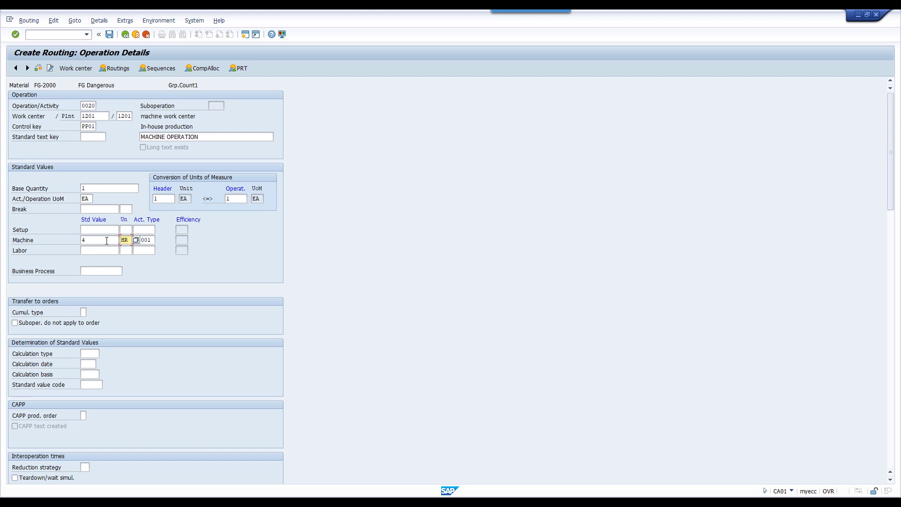
# Save the routing and review the Execute Standard Cost Estimate step in the planning PDF
pyautogui.click(111, 36)
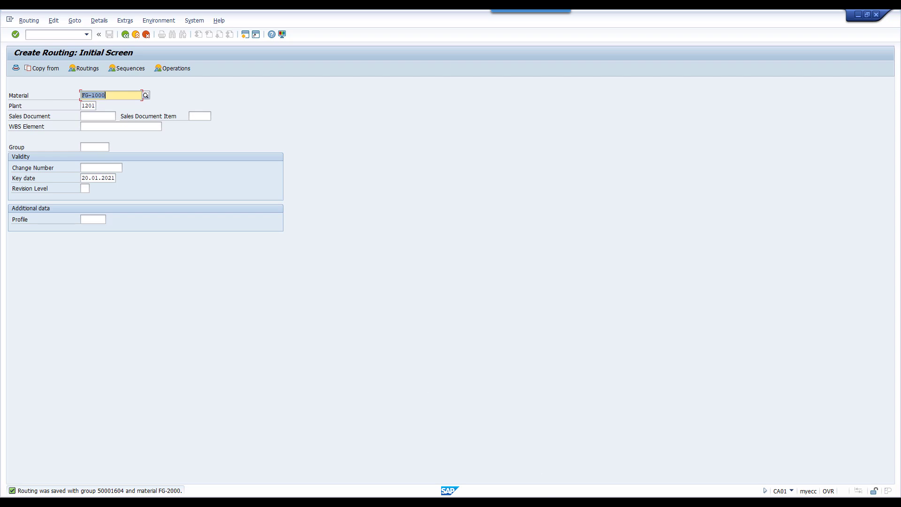
pyautogui.click(549, 503)
pyautogui.moveTo(211, 181); pyautogui.dragTo(358, 185)
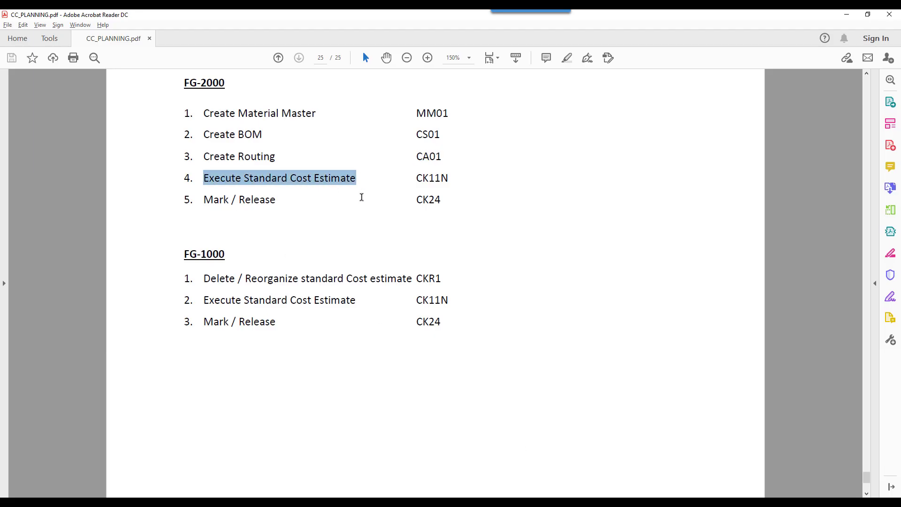
pyautogui.hotkey('alt', 'Tab')
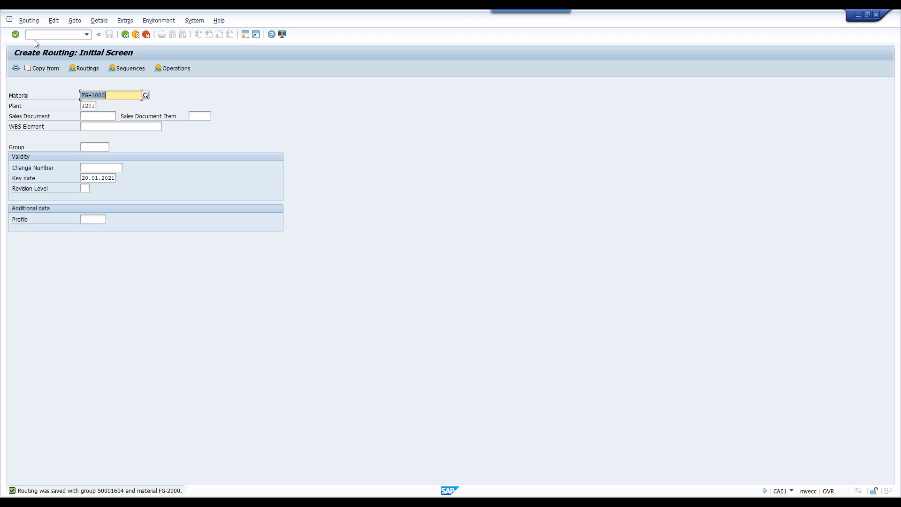
# Run CK11N for material FG-2000 and calculate its cost estimate of 216.110,28 INR
pyautogui.click(29, 35)
pyautogui.write('/N CK11N')
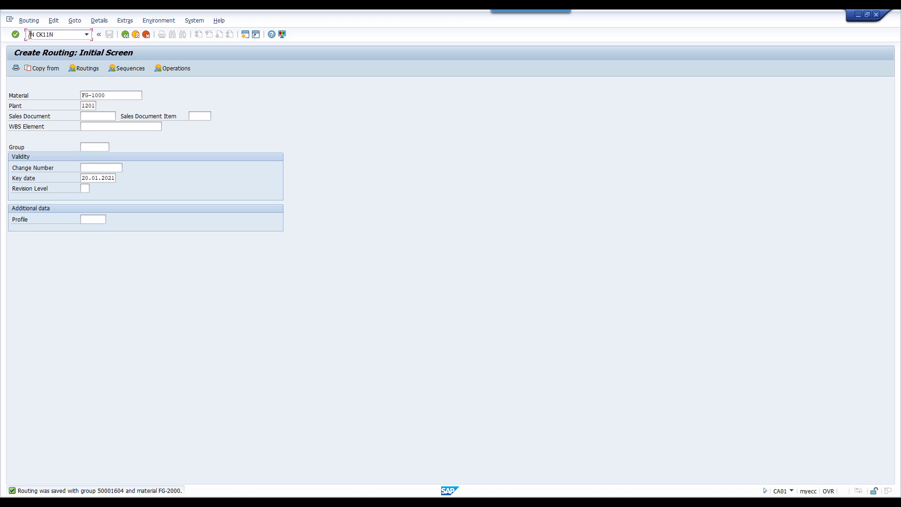
pyautogui.press('Return')
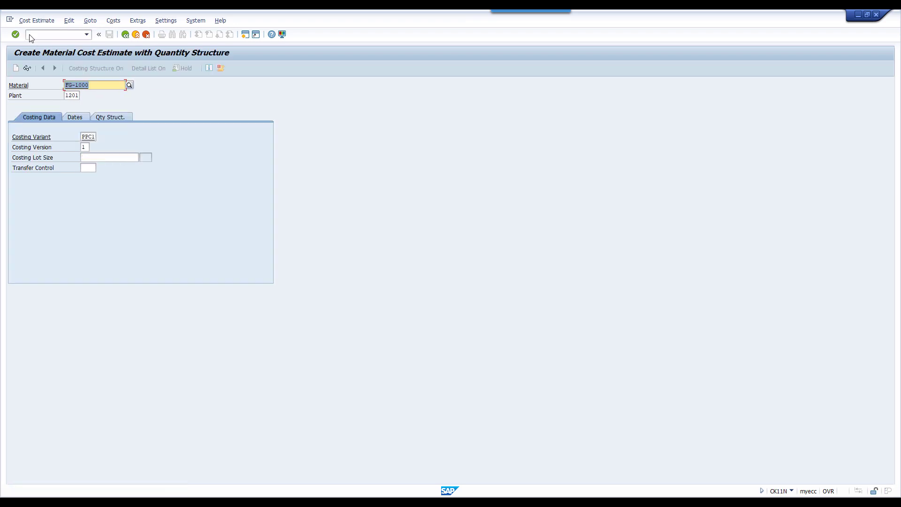
pyautogui.click(106, 86)
pyautogui.press('BackSpace')
pyautogui.press('BackSpace')
pyautogui.press('BackSpace')
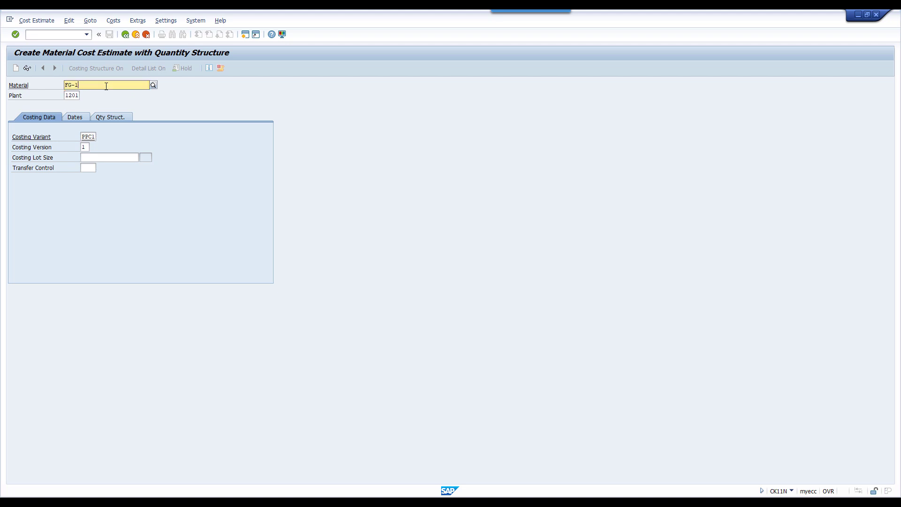
pyautogui.write('2000')
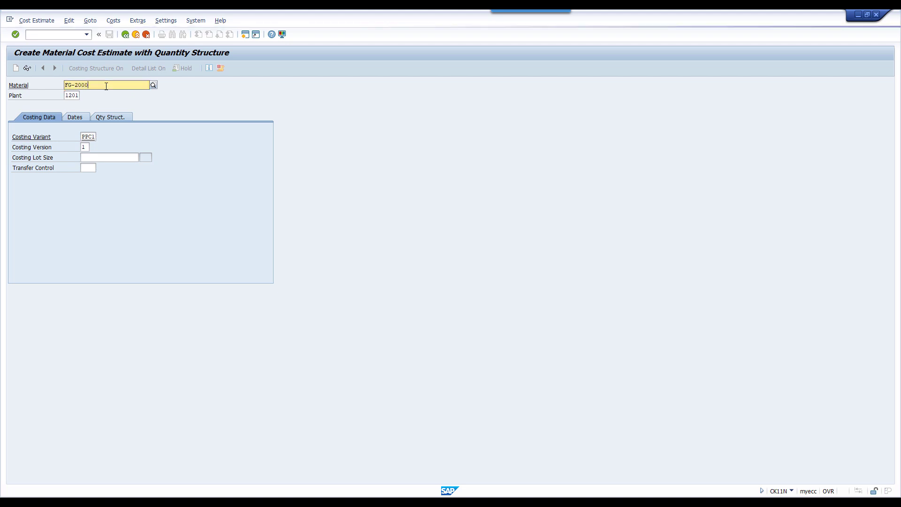
pyautogui.press('Return')
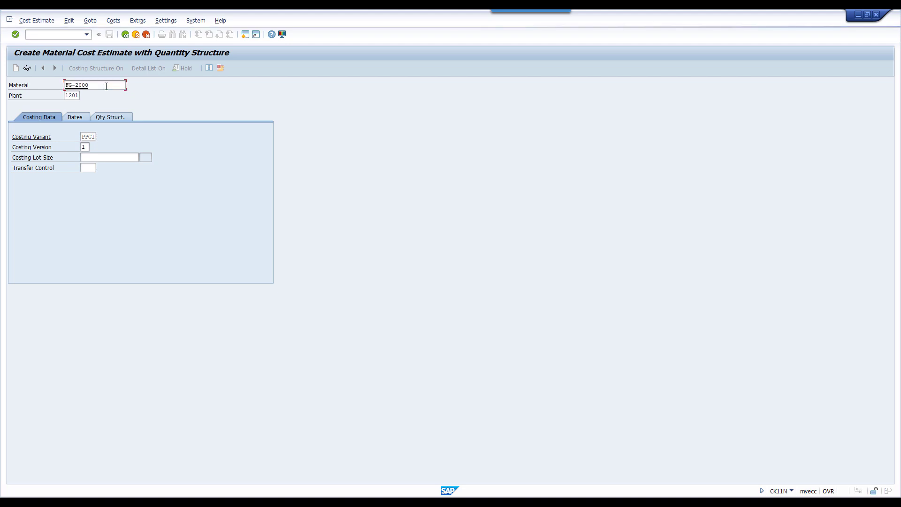
pyautogui.click(107, 85)
pyautogui.press('Return')
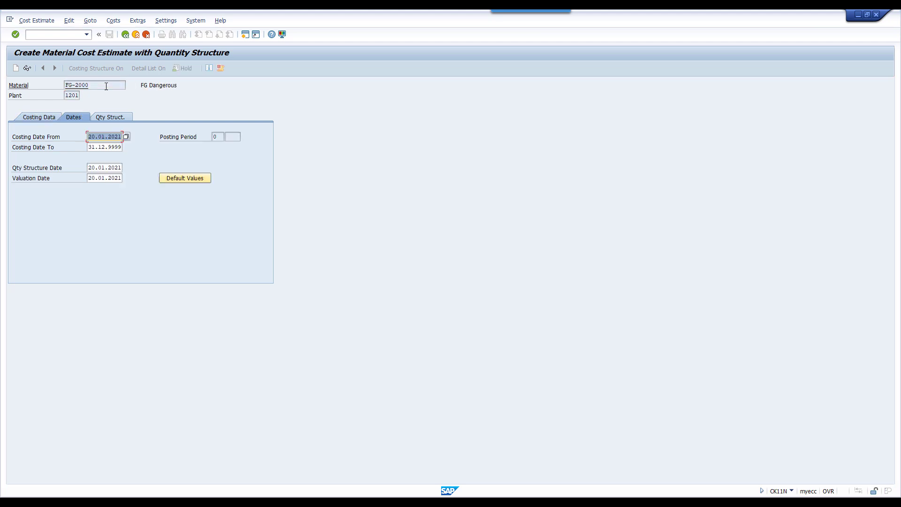
pyautogui.press('Return')
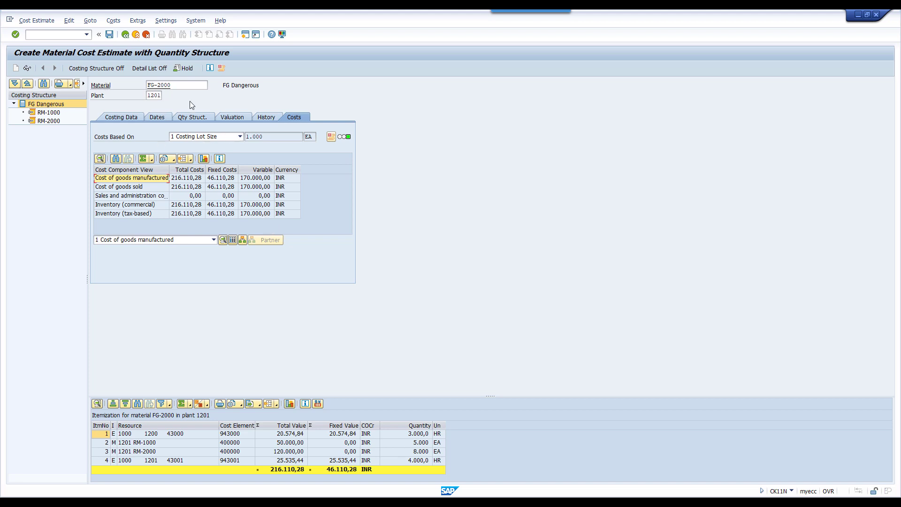
pyautogui.click(179, 87)
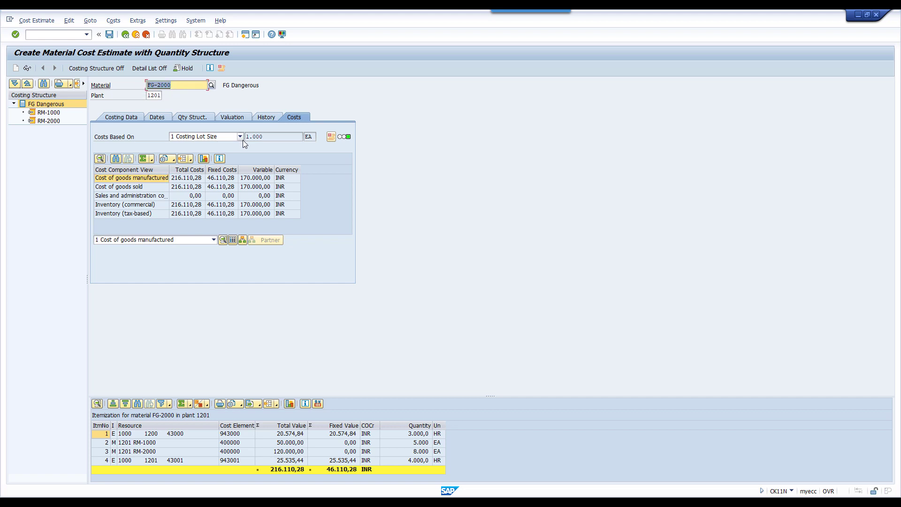
# Open FG-2000's Costing 1 view for plant 1201 in MM02
pyautogui.click(49, 35)
pyautogui.write('/N MM02')
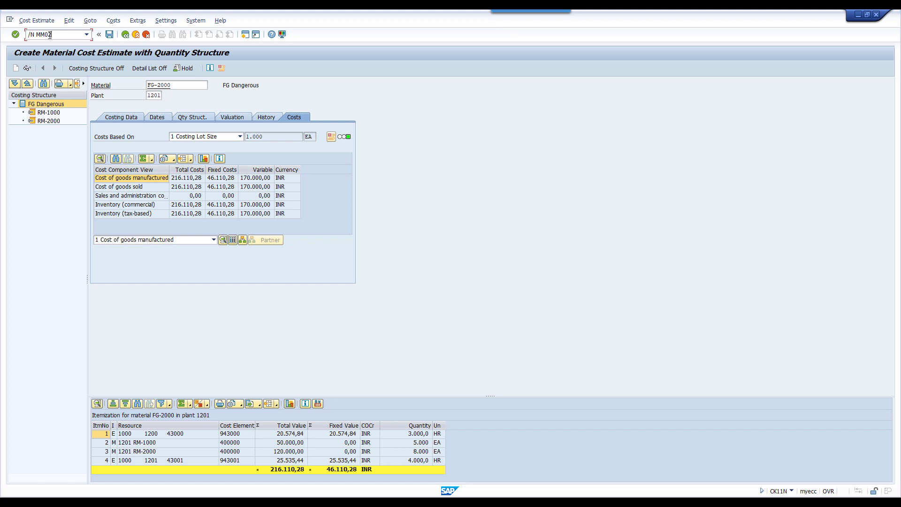
pyautogui.press('Return')
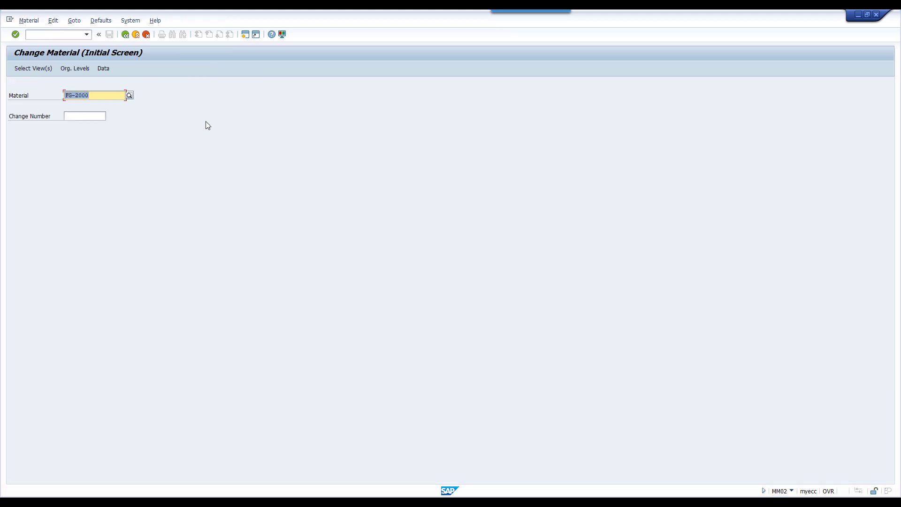
pyautogui.press('Return')
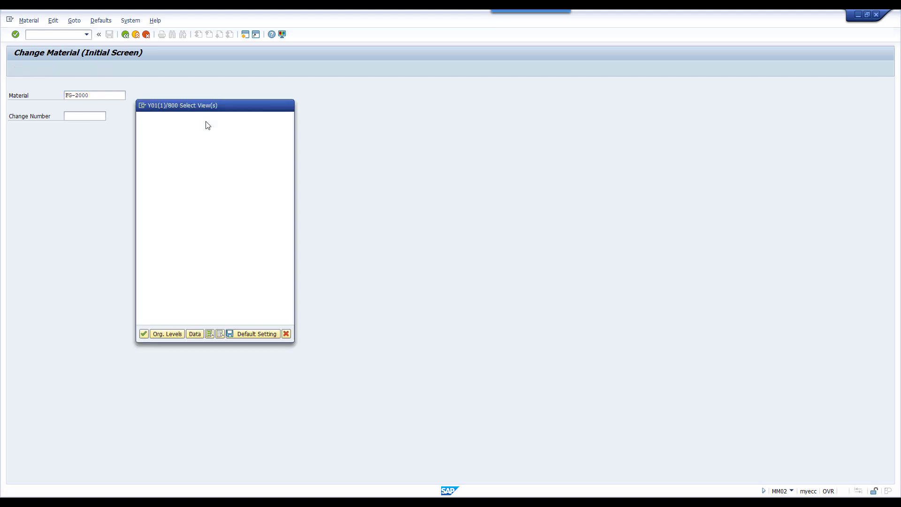
pyautogui.scroll(-2, 152, 245)
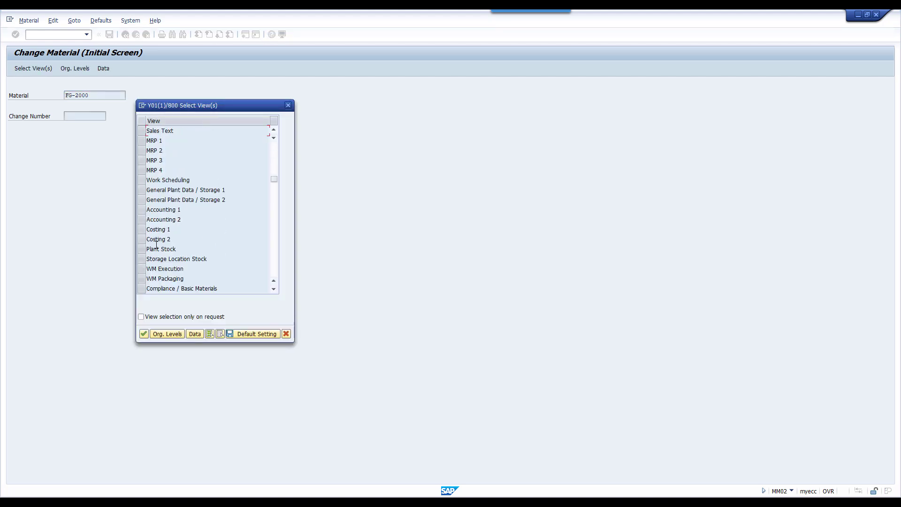
pyautogui.click(148, 230)
pyautogui.click(144, 334)
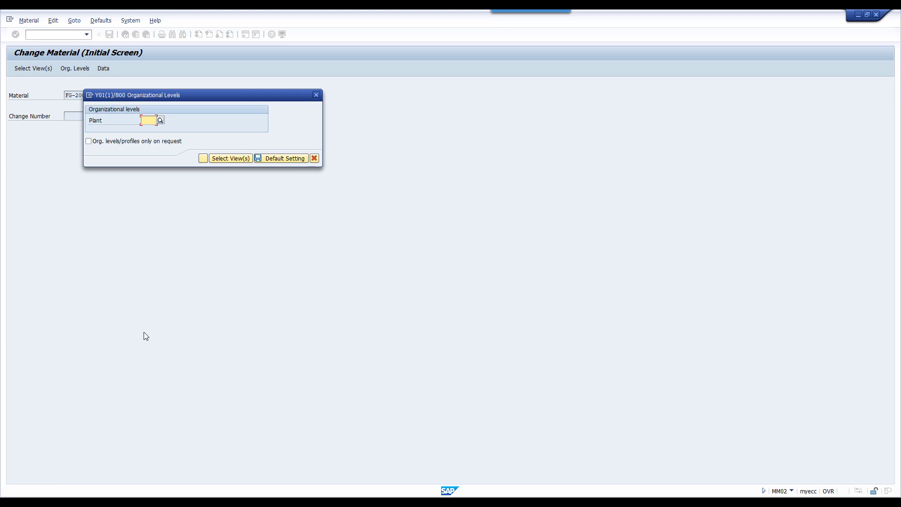
pyautogui.write('1201')
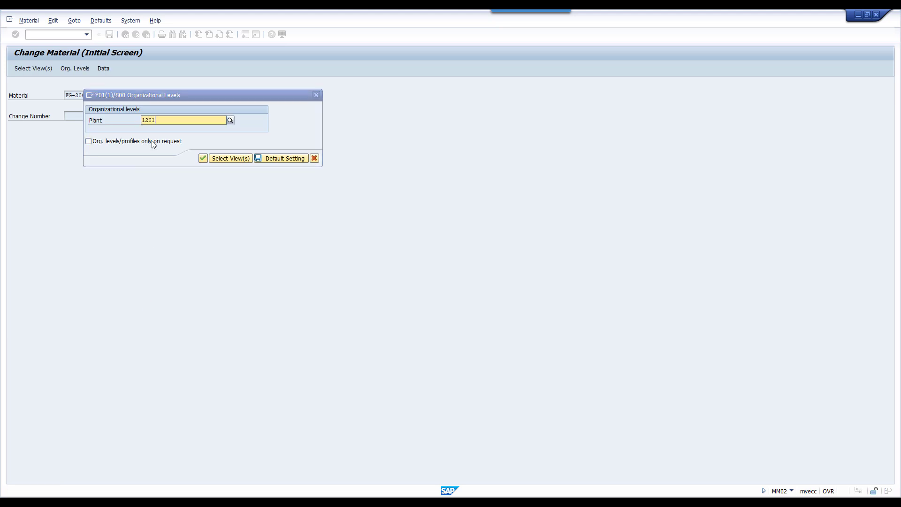
pyautogui.press('Return')
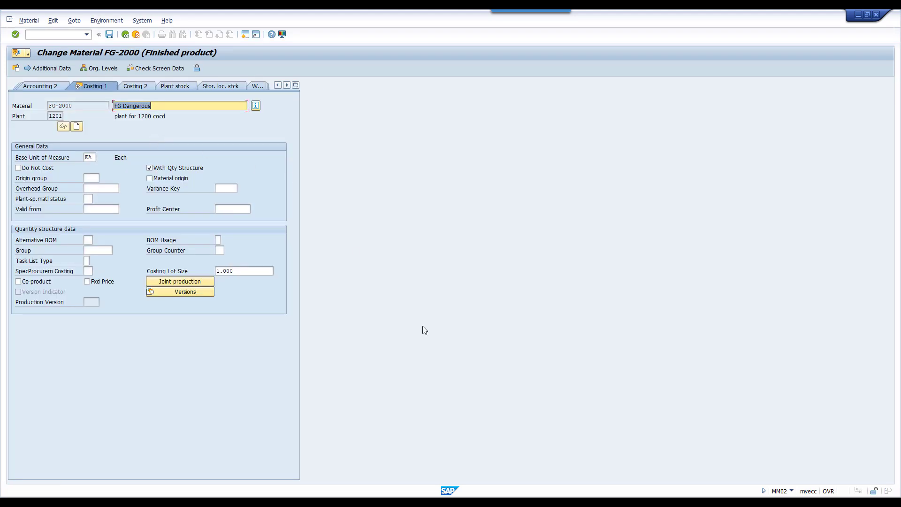
# Set overhead group U001 and save the material
pyautogui.click(90, 186)
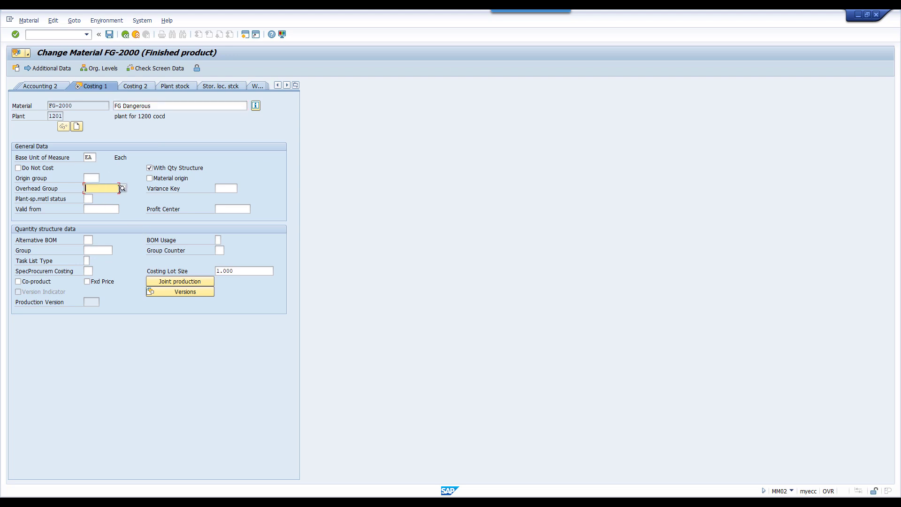
pyautogui.click(122, 188)
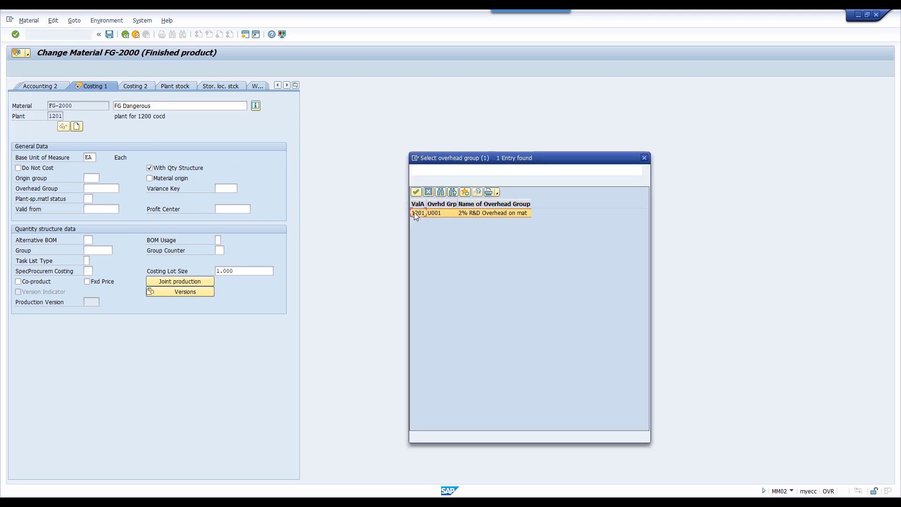
pyautogui.doubleClick(447, 213)
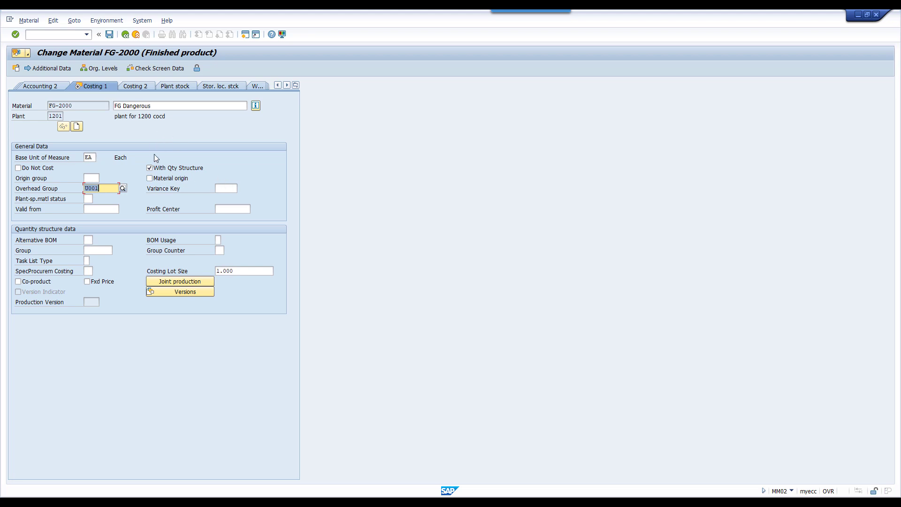
pyautogui.click(110, 36)
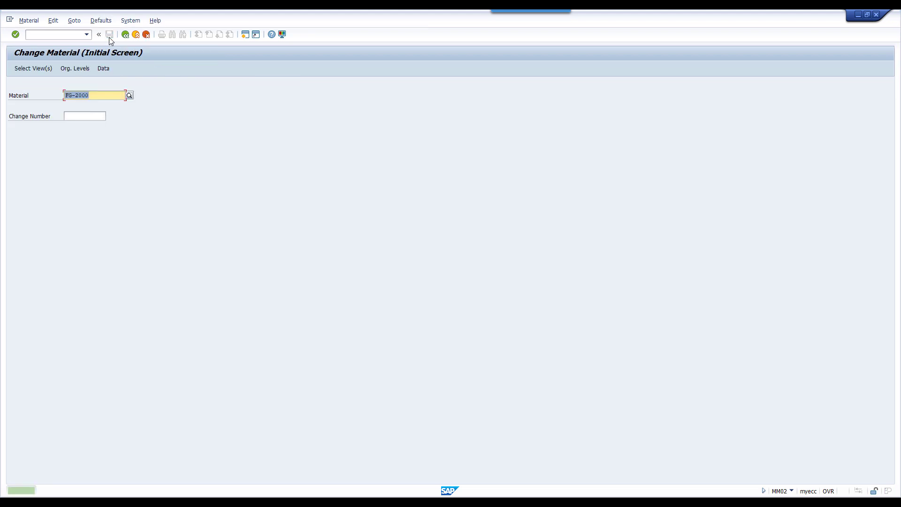
# Rerun CK11N for FG-2000 and enlarge the itemization to show all rows, including overhead
pyautogui.click(53, 35)
pyautogui.write('/N CK11')
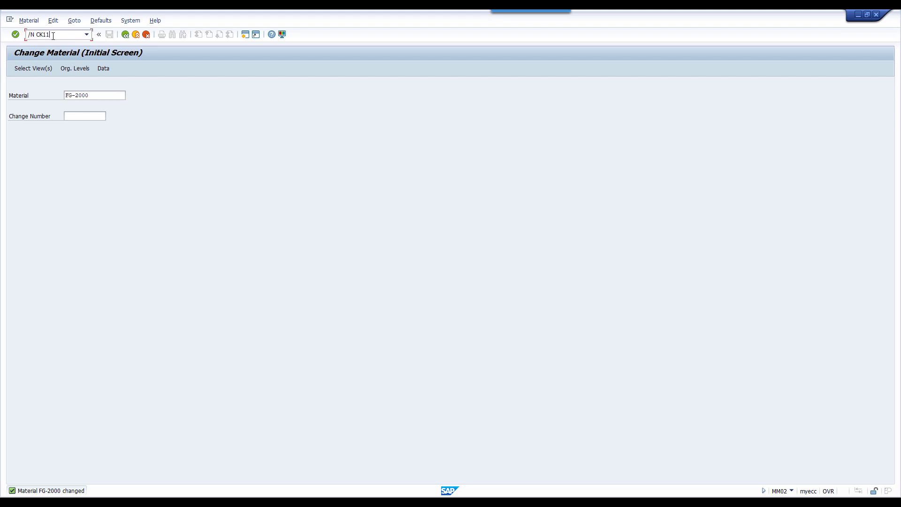
pyautogui.write('N')
pyautogui.press('Return')
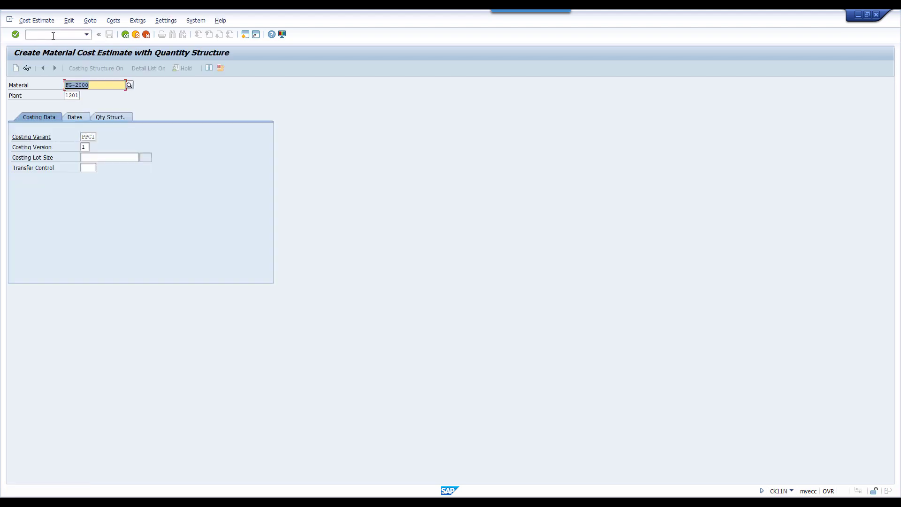
pyautogui.press('Return')
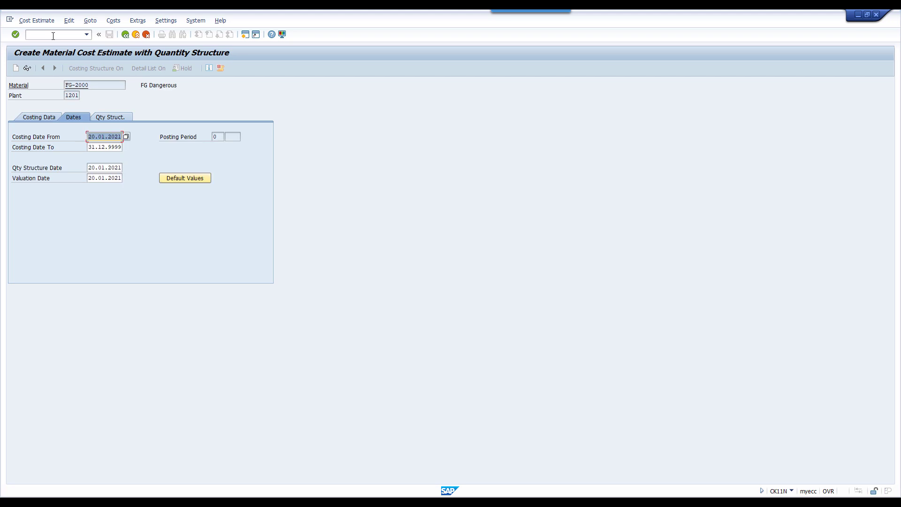
pyautogui.press('Return')
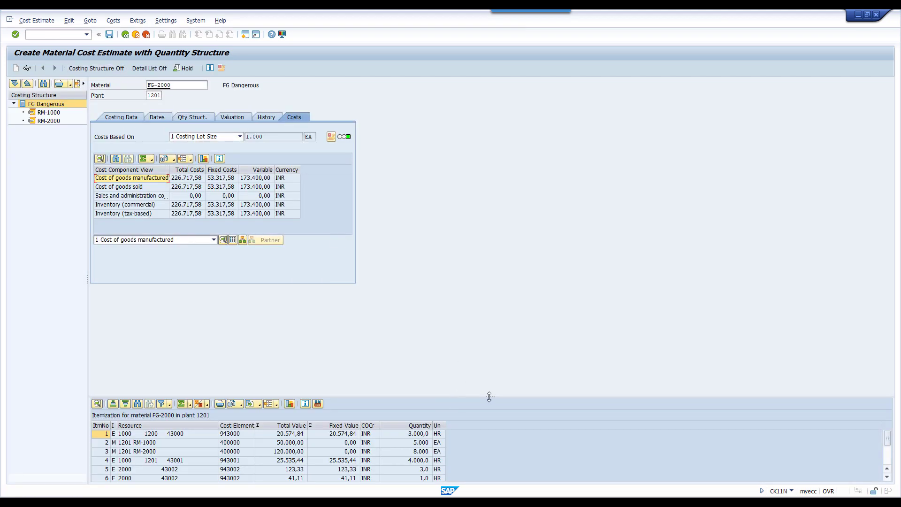
pyautogui.moveTo(489, 397); pyautogui.dragTo(478, 243)
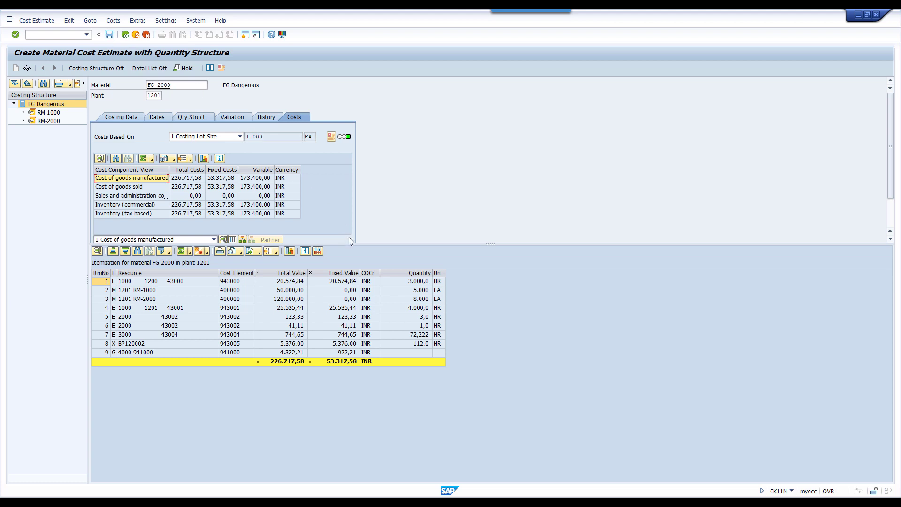
pyautogui.doubleClick(162, 84)
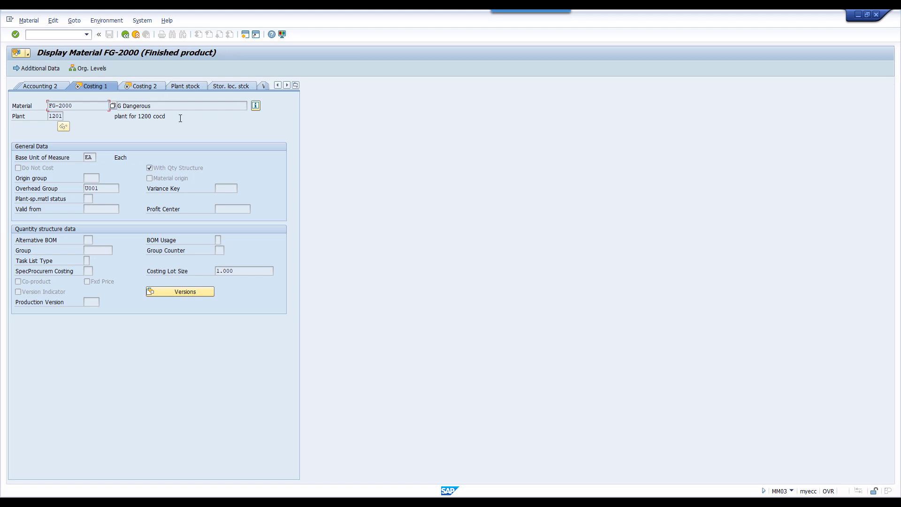
pyautogui.moveTo(107, 188); pyautogui.dragTo(73, 189)
pyautogui.click(126, 34)
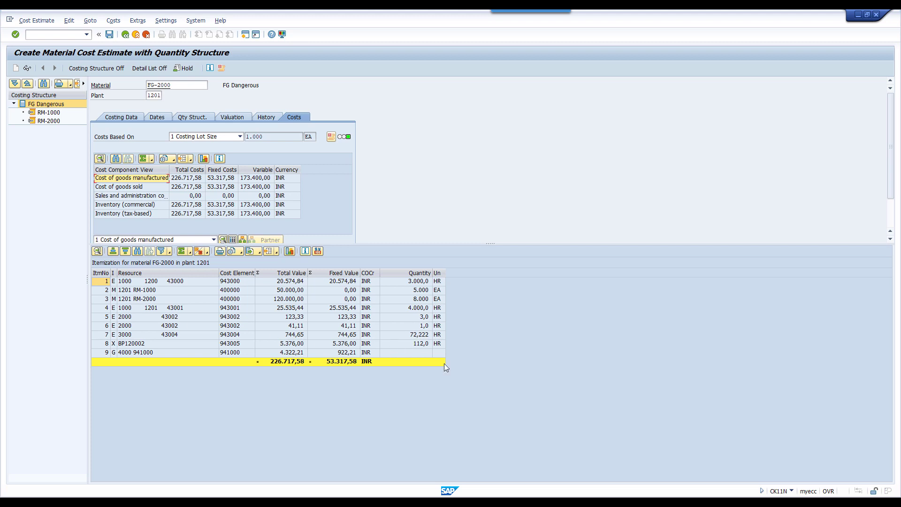
pyautogui.hotkey('alt', 'Tab')
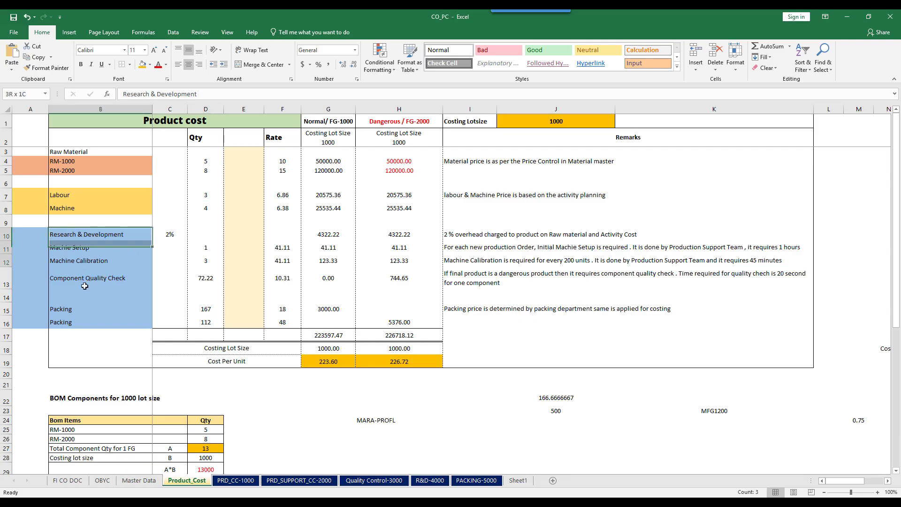
pyautogui.moveTo(85, 234); pyautogui.dragTo(83, 324)
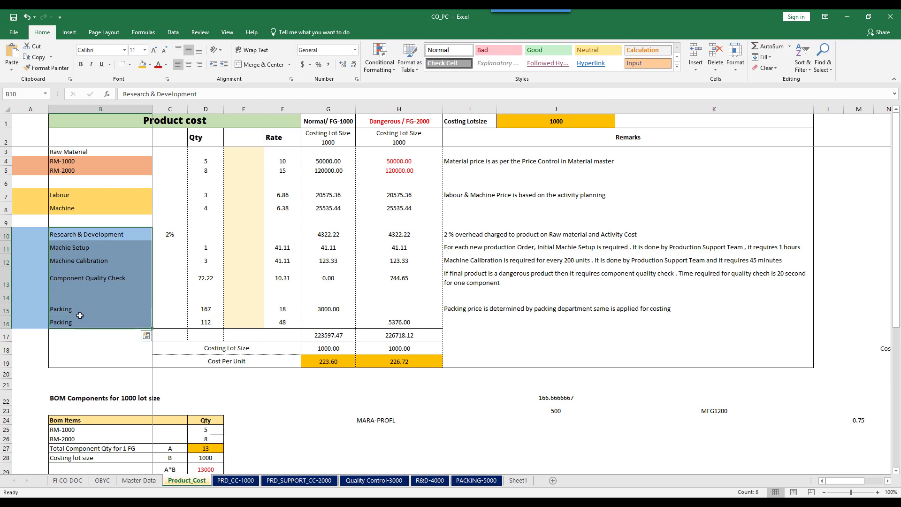
# Save FG-2000's cost estimate with the Itemization option kept checked
pyautogui.hotkey('alt', 'Tab')
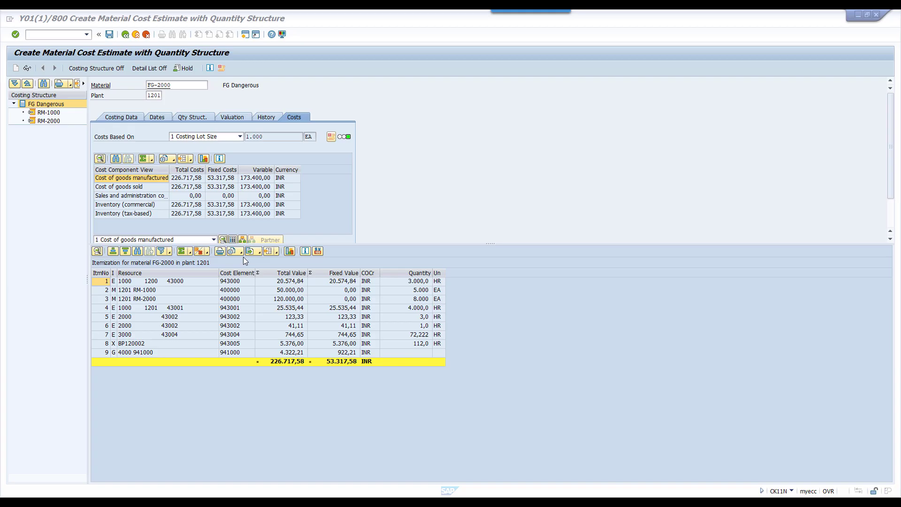
pyautogui.click(110, 35)
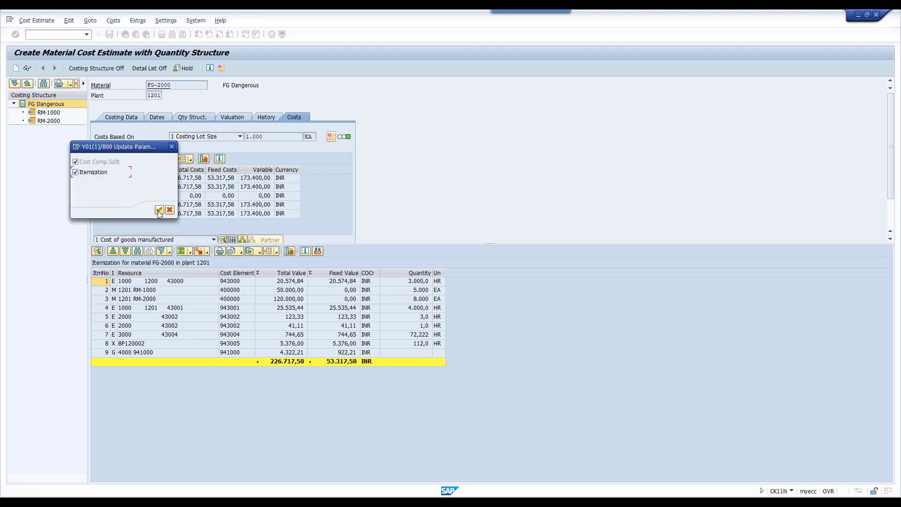
pyautogui.click(160, 210)
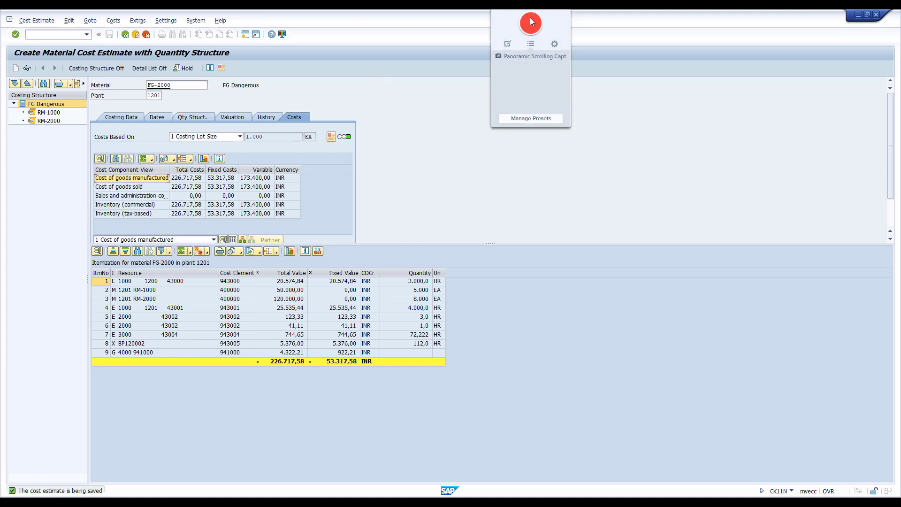
pyautogui.click(530, 21)
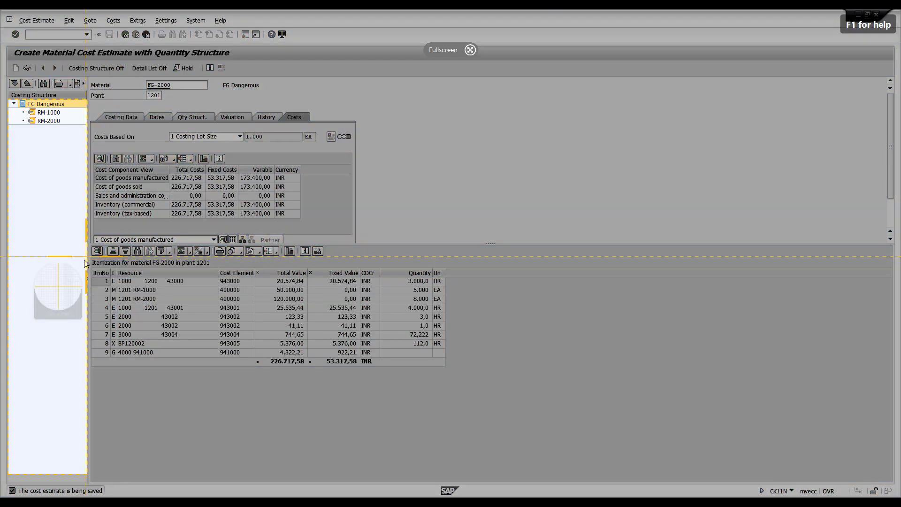
pyautogui.moveTo(87, 259); pyautogui.dragTo(464, 378)
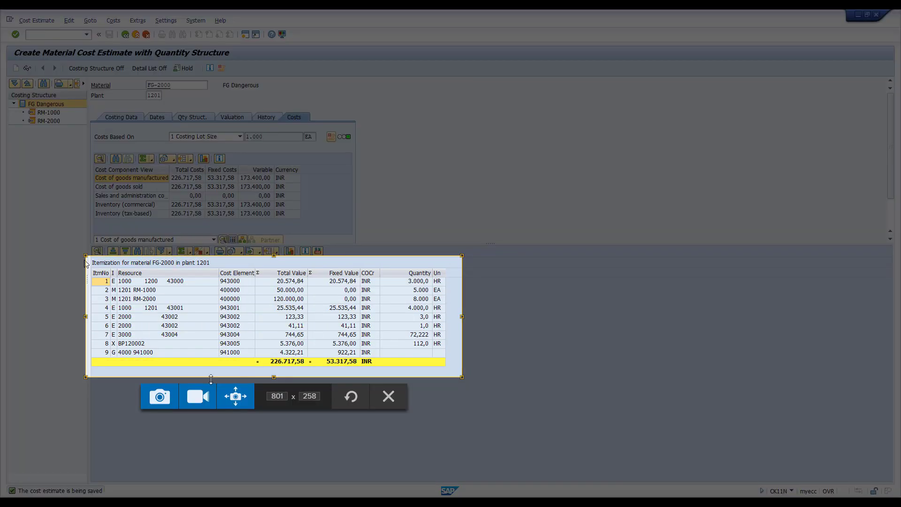
pyautogui.click(157, 397)
pyautogui.write('/N CK2')
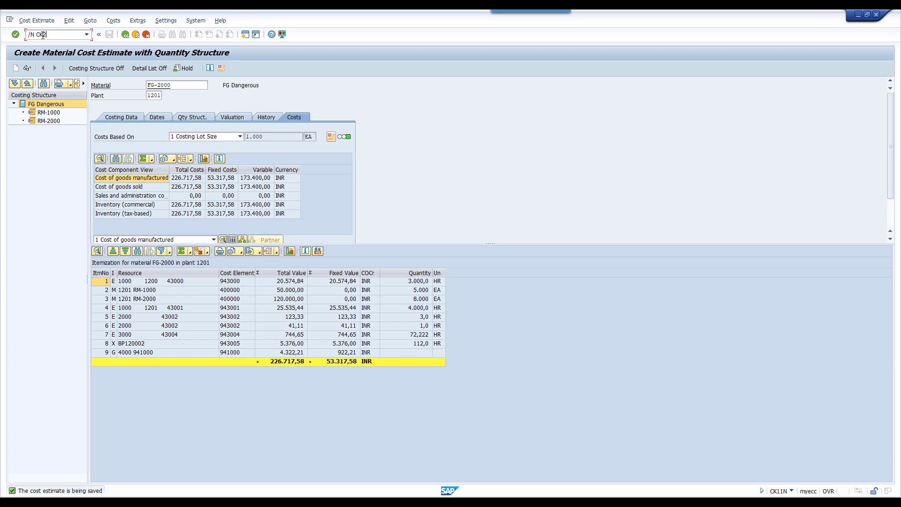
pyautogui.write('4')
# Open CK24 and enter company code 1200, plant 1201 and material FG-2000
pyautogui.press('Return')
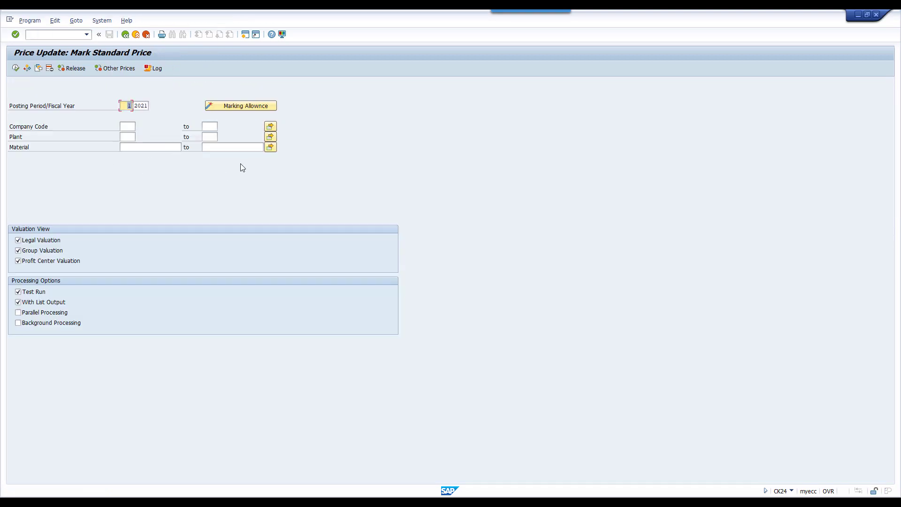
pyautogui.click(122, 126)
pyautogui.write('200')
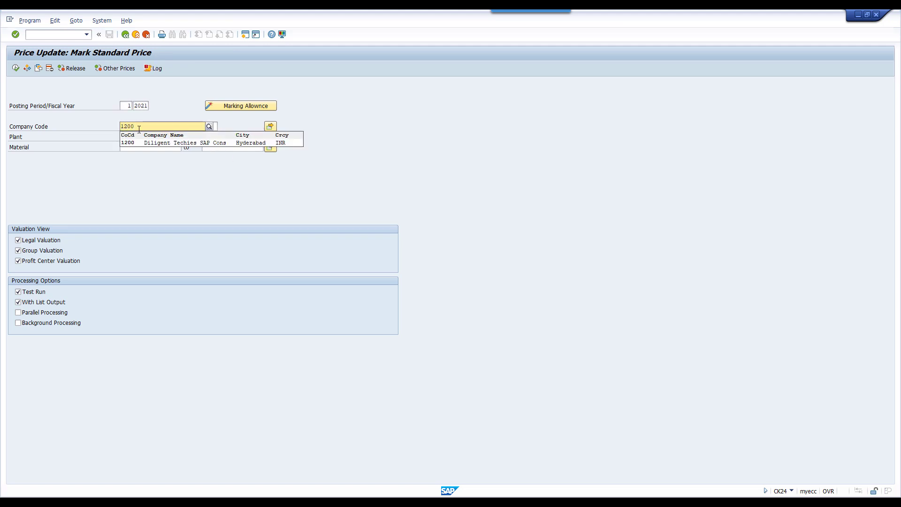
pyautogui.click(128, 136)
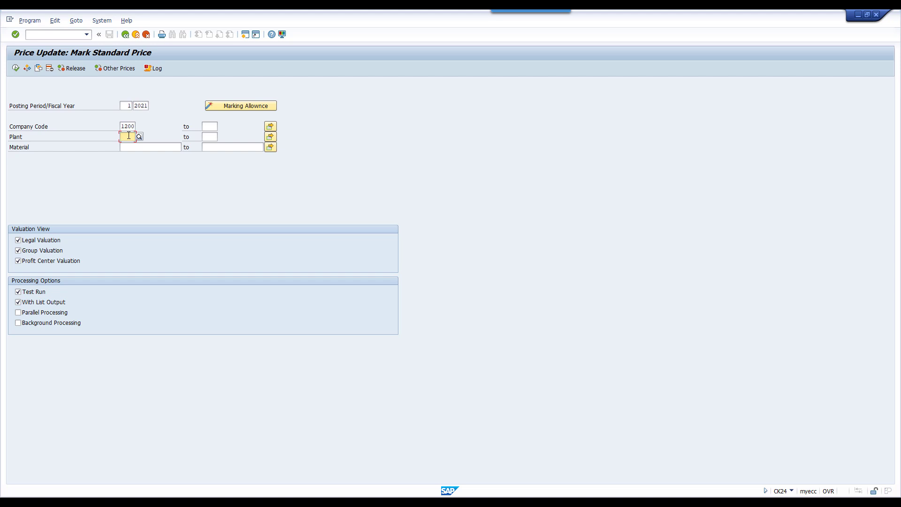
pyautogui.write('1201')
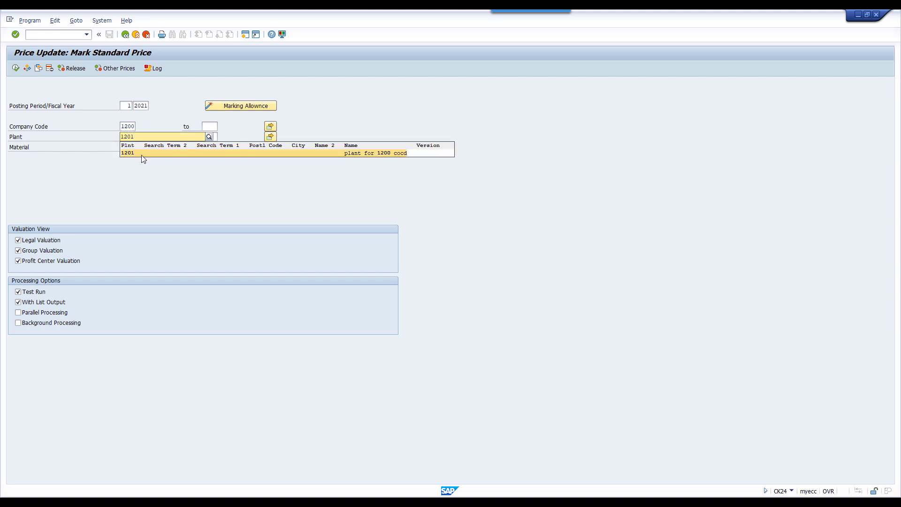
pyautogui.click(133, 147)
pyautogui.write('FG')
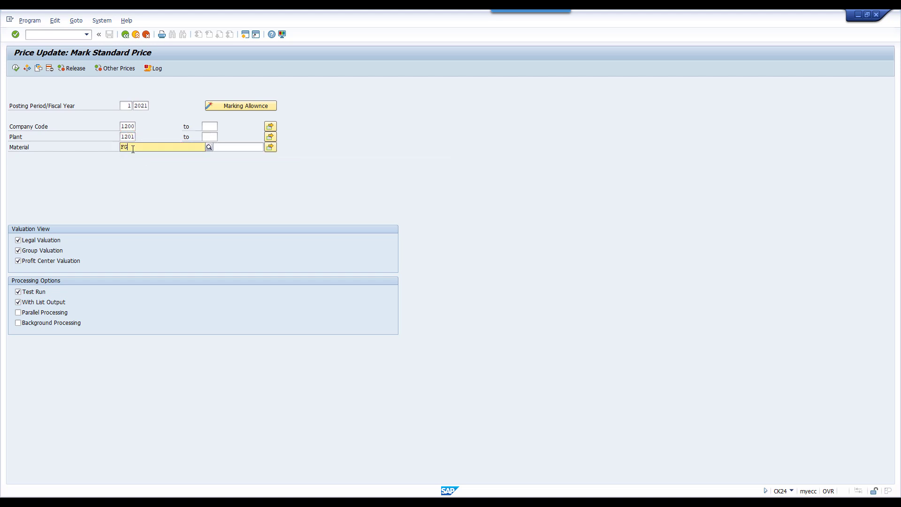
pyautogui.press('BackSpace')
pyautogui.press('BackSpace')
pyautogui.press('BackSpace')
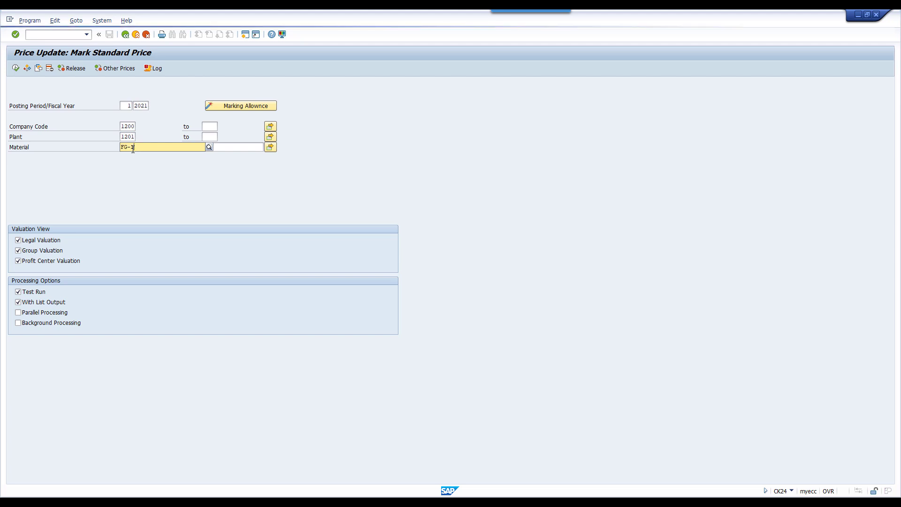
pyautogui.write('100')
pyautogui.write('000')
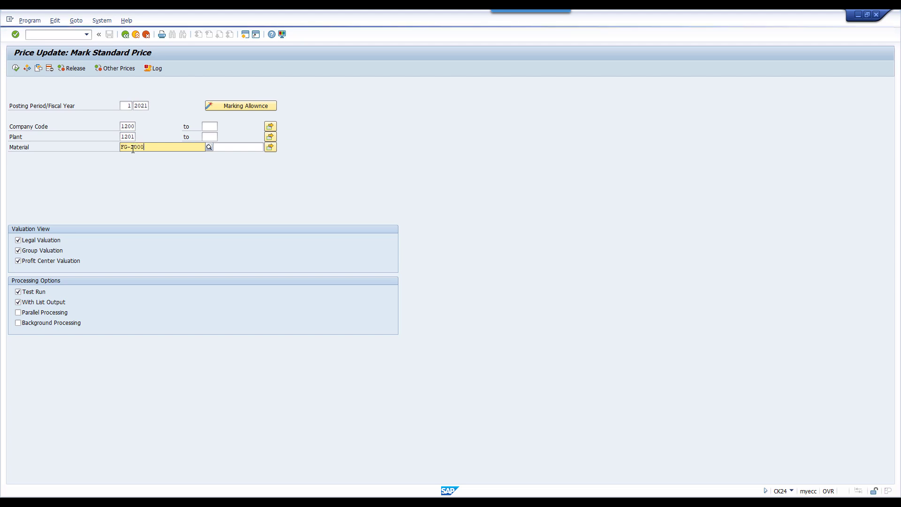
# Exclude group and profit center valuation and check company code 1200's marking allowance
pyautogui.click(40, 251)
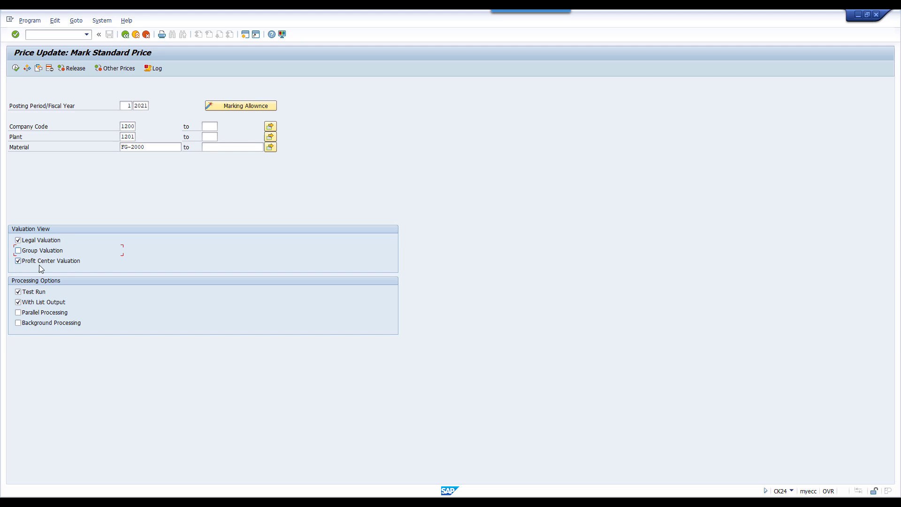
pyautogui.click(35, 292)
pyautogui.click(242, 106)
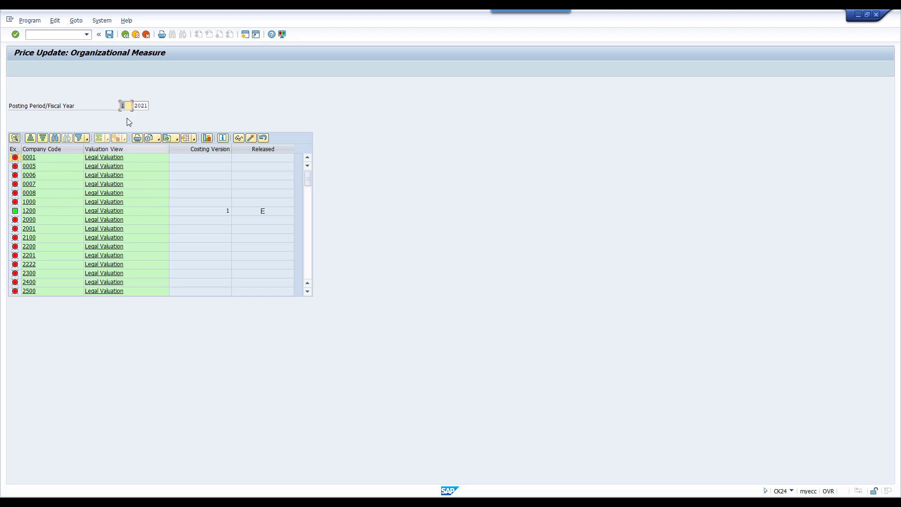
pyautogui.click(125, 35)
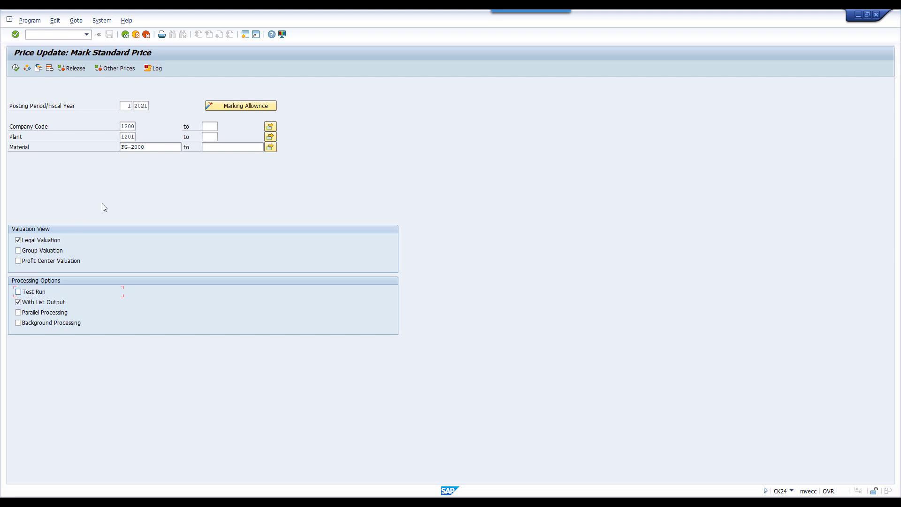
pyautogui.click(144, 147)
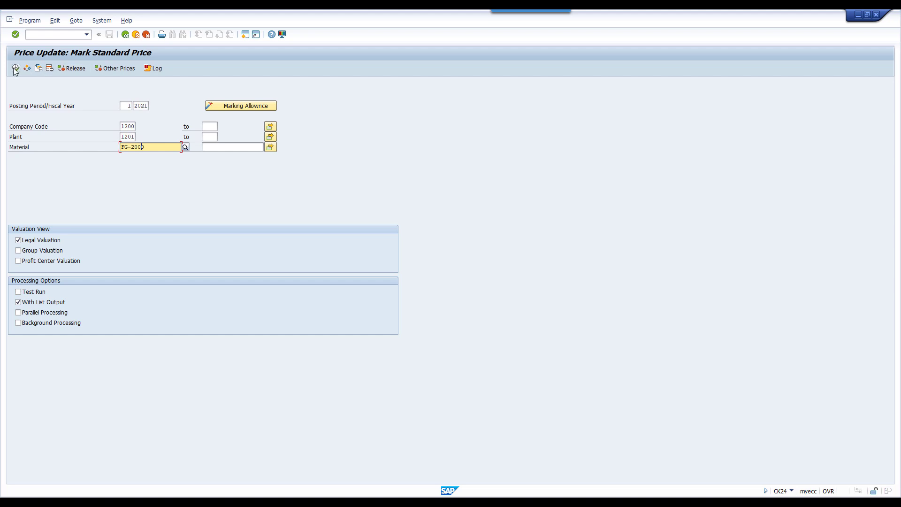
# Execute the CK24 marking run and open FG-2000 from the marked list
pyautogui.click(15, 68)
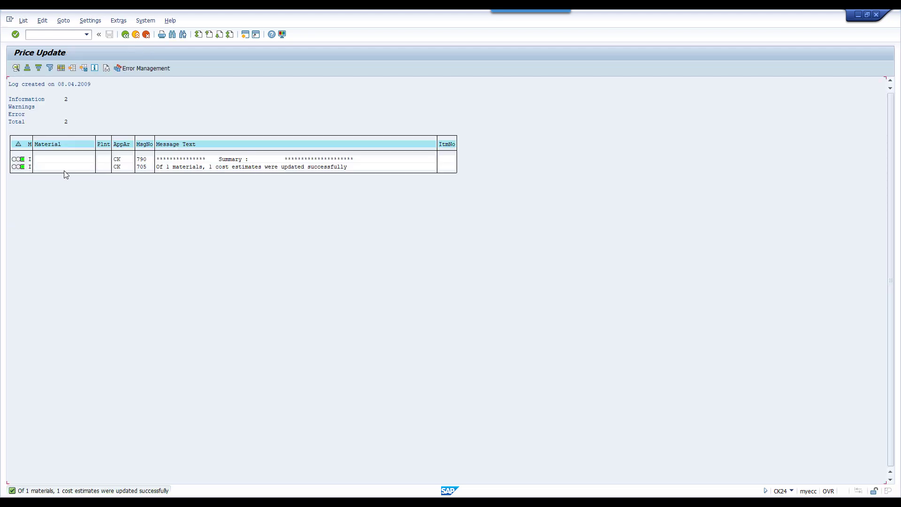
pyautogui.click(125, 37)
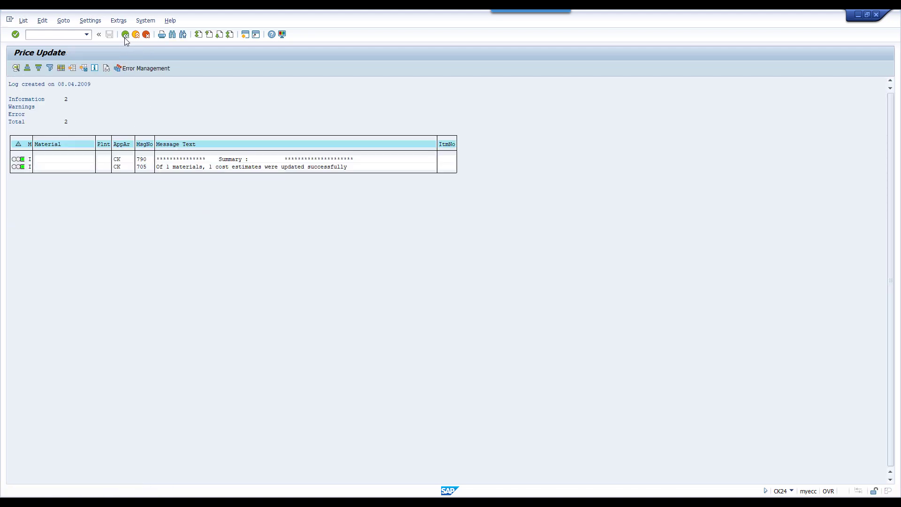
pyautogui.click(29, 106)
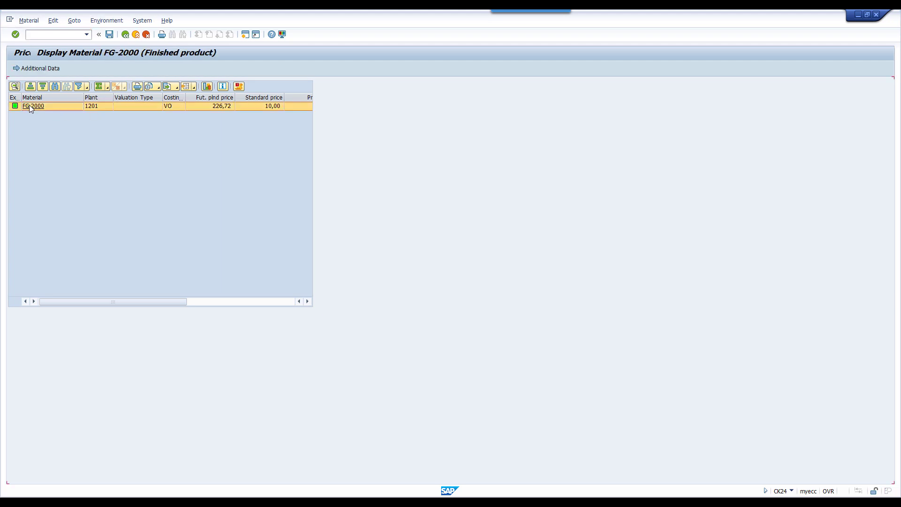
# Show FG-2000's Costing 2 view, comparing future planned price 226,72 with standard price 10,00
pyautogui.click(295, 85)
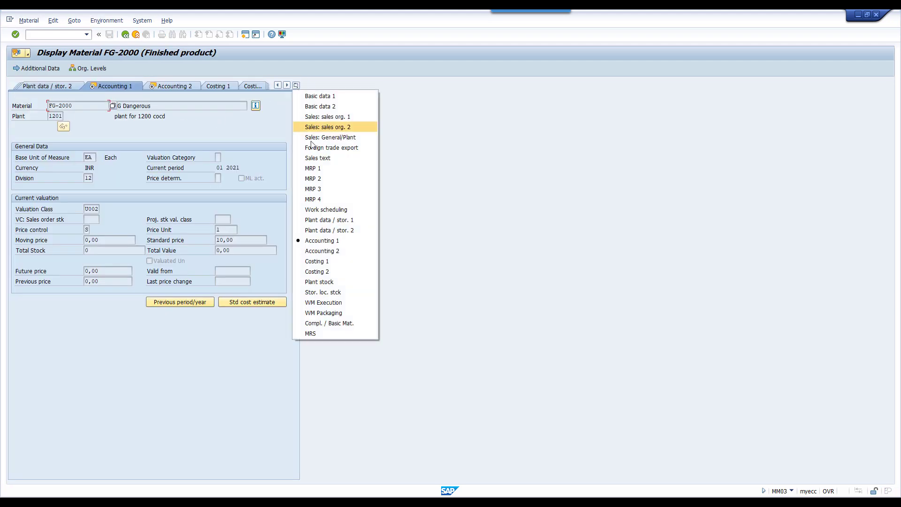
pyautogui.click(325, 272)
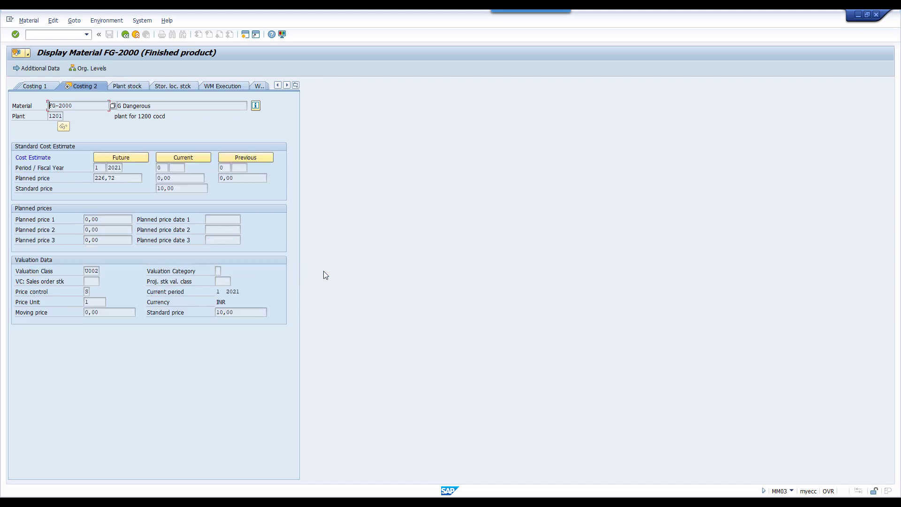
pyautogui.moveTo(132, 179); pyautogui.dragTo(92, 176)
pyautogui.press('Down')
pyautogui.moveTo(118, 180); pyautogui.dragTo(84, 180)
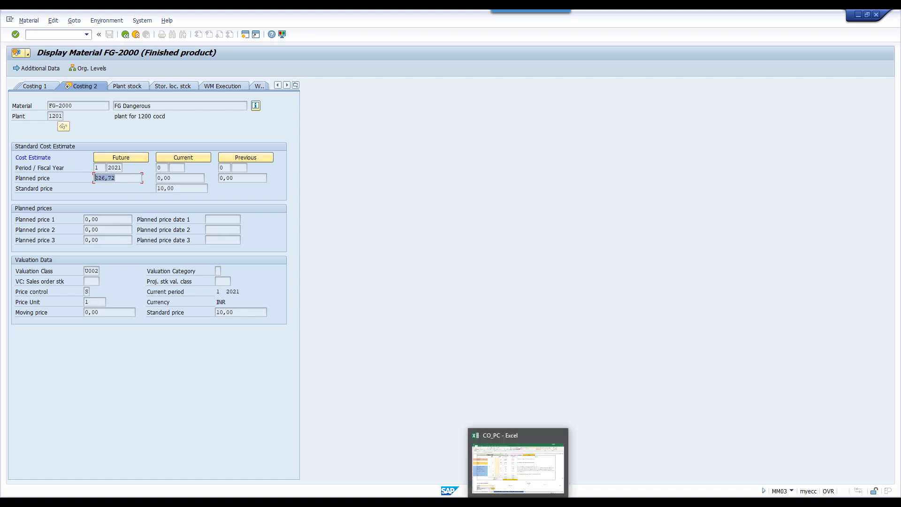
# Check the 226.72 cost per unit in cell H19, then bring up SAP's windows
pyautogui.click(517, 481)
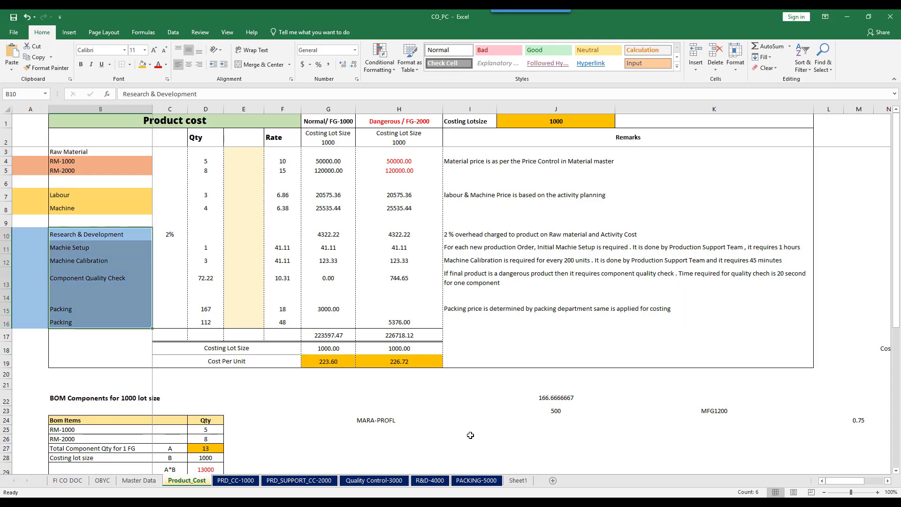
pyautogui.click(406, 360)
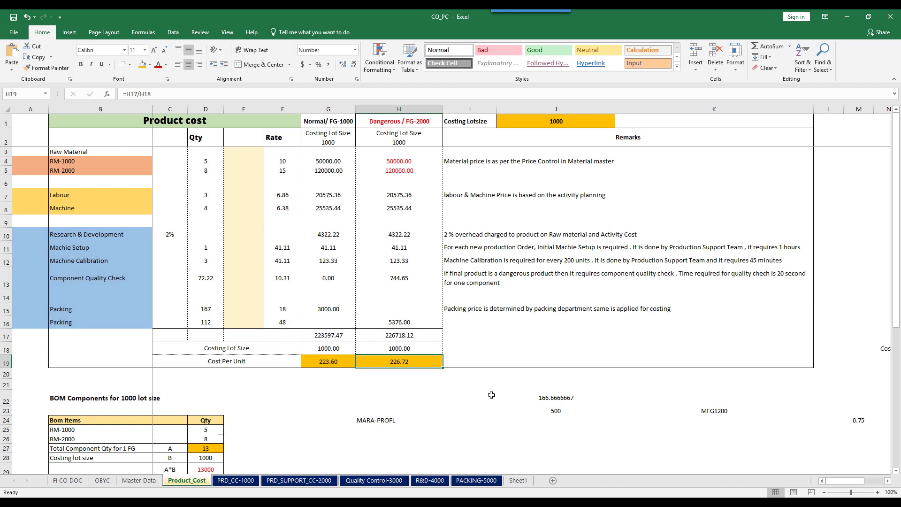
pyautogui.click(451, 502)
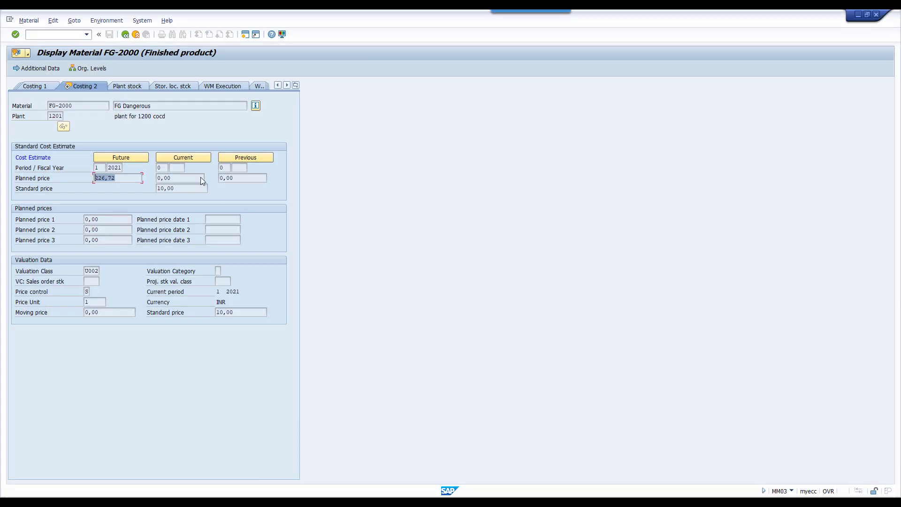
# Release FG-2000's marked standard price in CK24, posting the price change
pyautogui.click(124, 35)
pyautogui.click(125, 34)
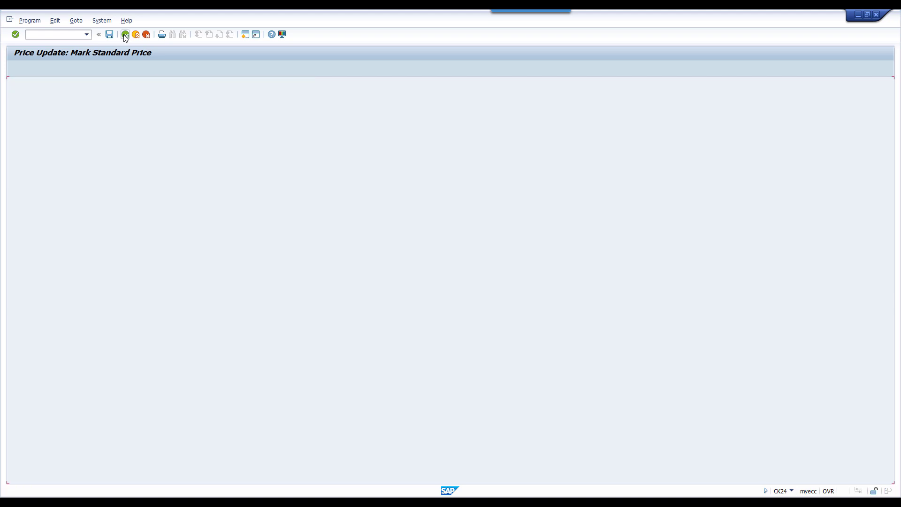
pyautogui.click(76, 69)
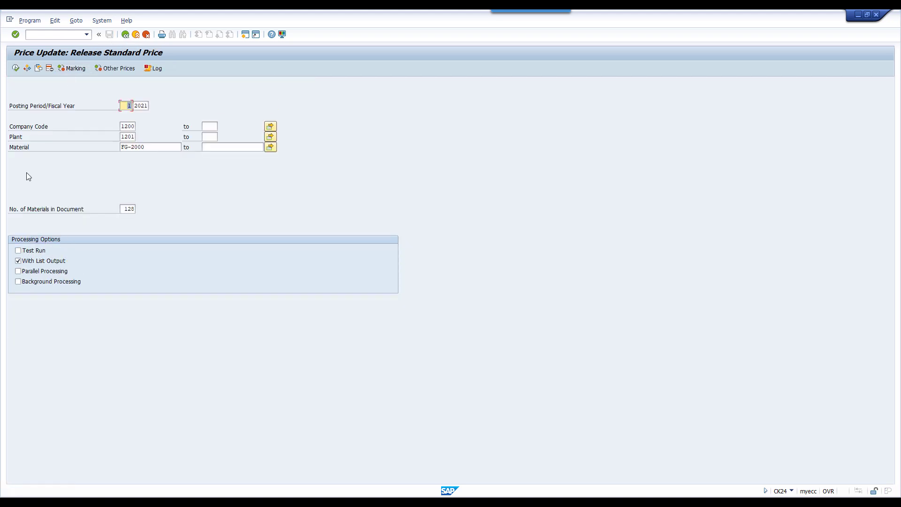
pyautogui.click(16, 68)
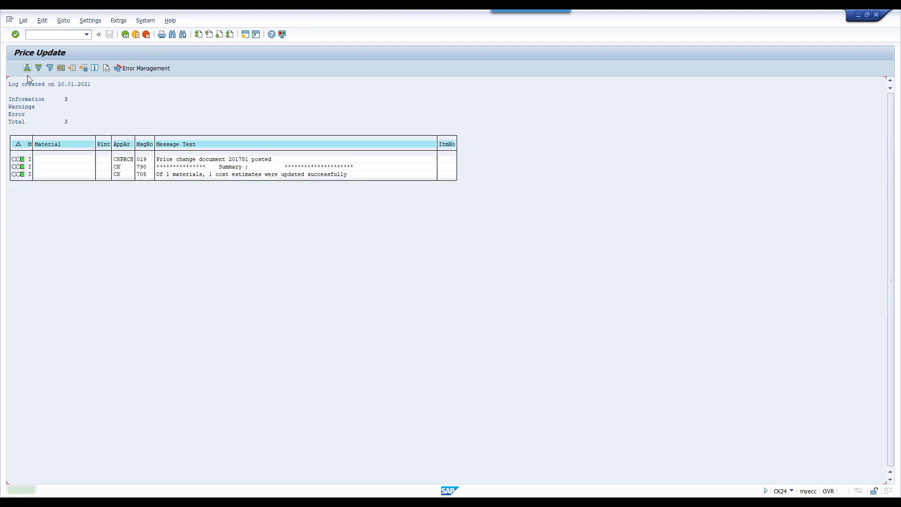
pyautogui.click(125, 34)
# Check FG-2000's Costing 2 view in MM03 for the current standard price 226,72
pyautogui.click(34, 106)
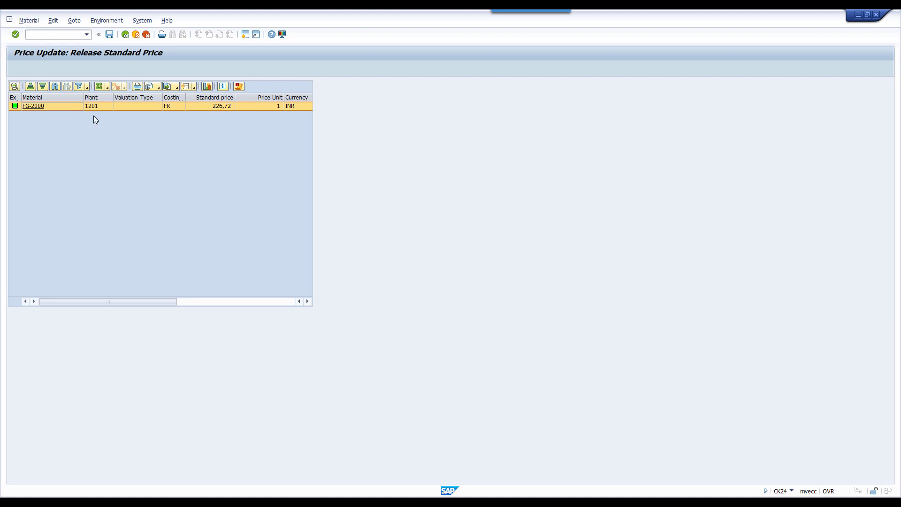
pyautogui.click(296, 85)
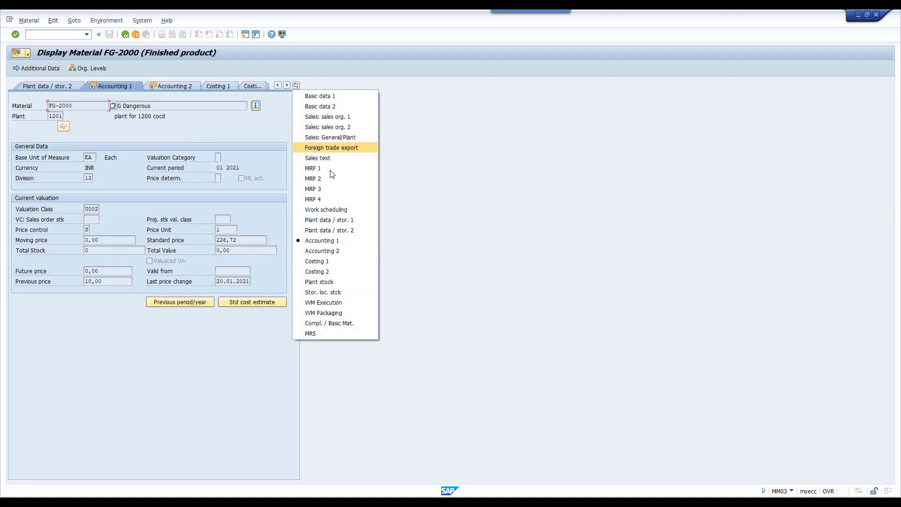
pyautogui.click(325, 270)
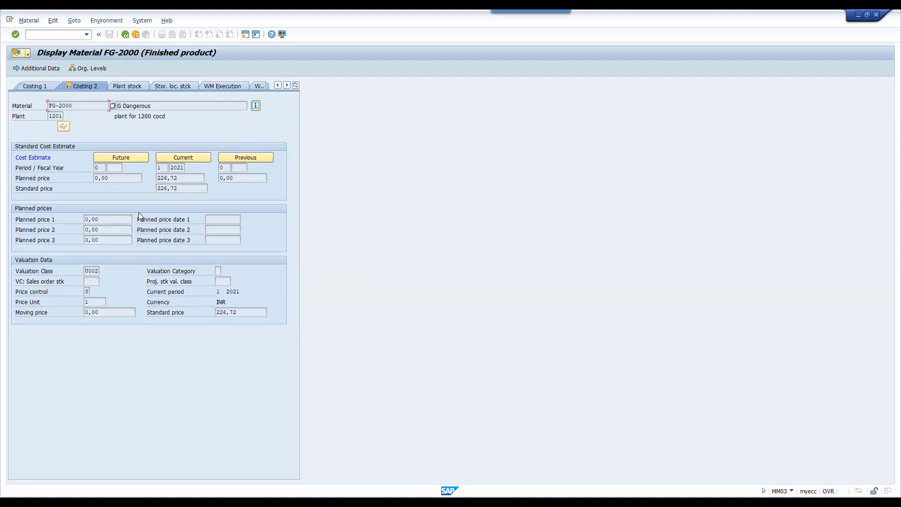
pyautogui.click(102, 177)
pyautogui.click(183, 189)
# Display FG-2000's current cost estimate by cost component: 53,317.58 fixed, 173,400.00 variable
pyautogui.click(186, 160)
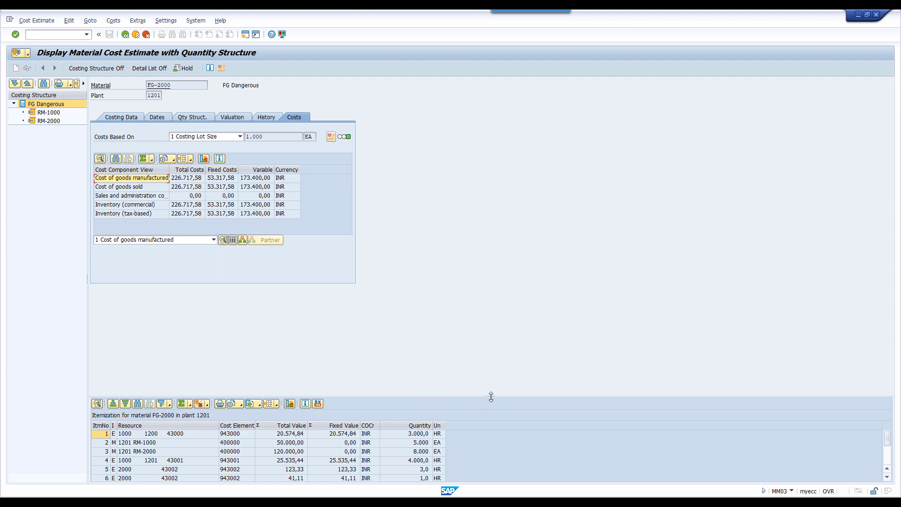
pyautogui.moveTo(491, 398); pyautogui.dragTo(465, 308)
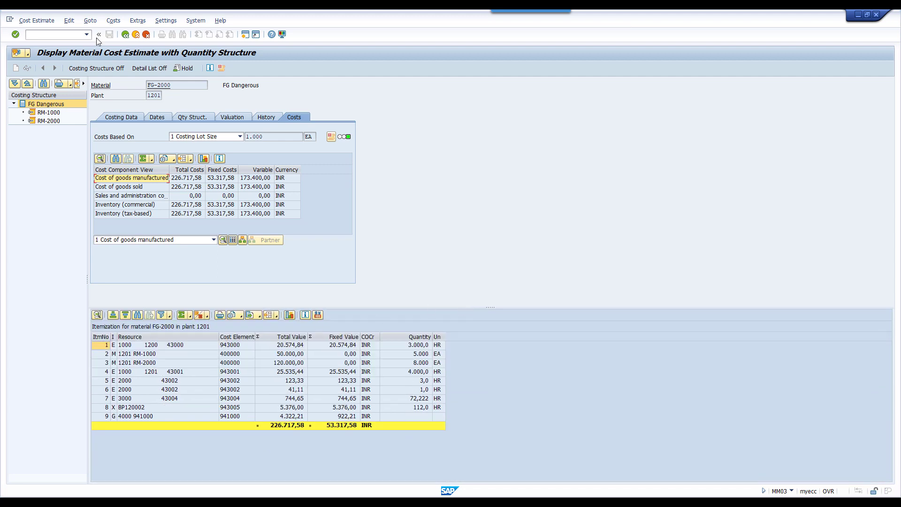
pyautogui.click(113, 20)
pyautogui.click(134, 32)
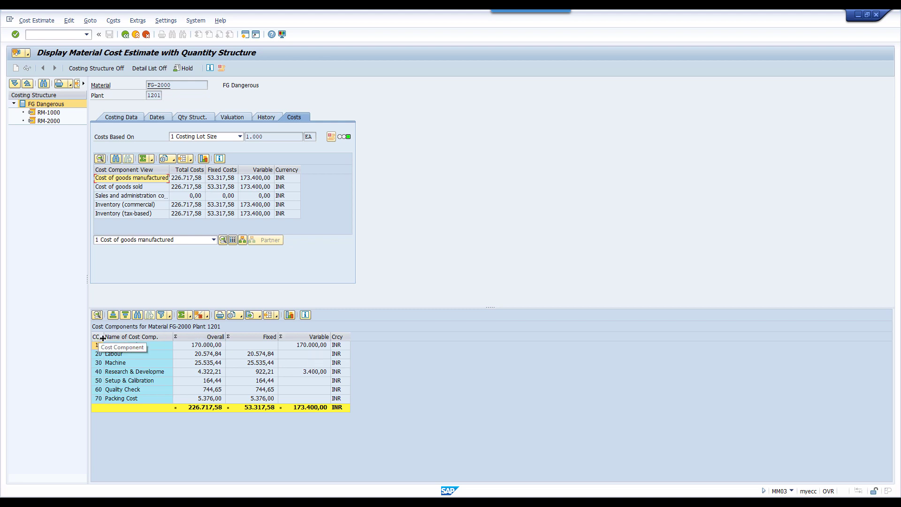
pyautogui.moveTo(102, 338); pyautogui.dragTo(112, 338)
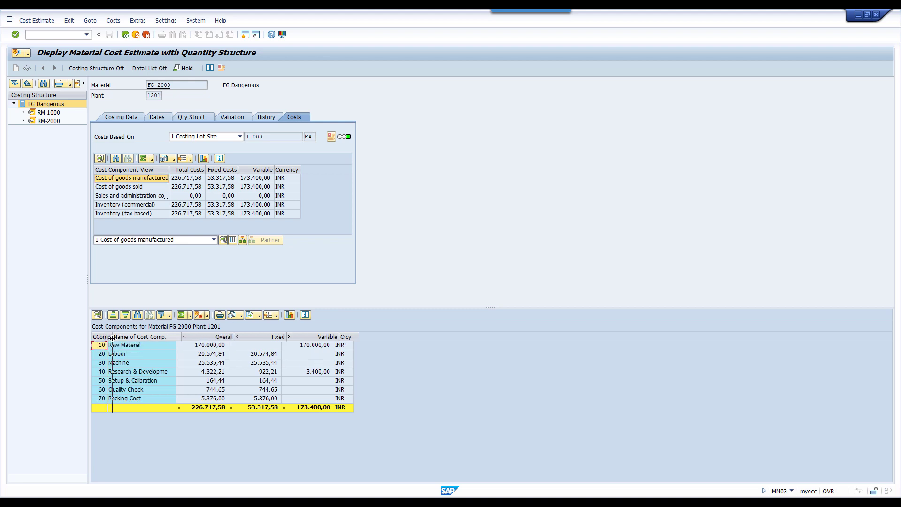
pyautogui.click(131, 373)
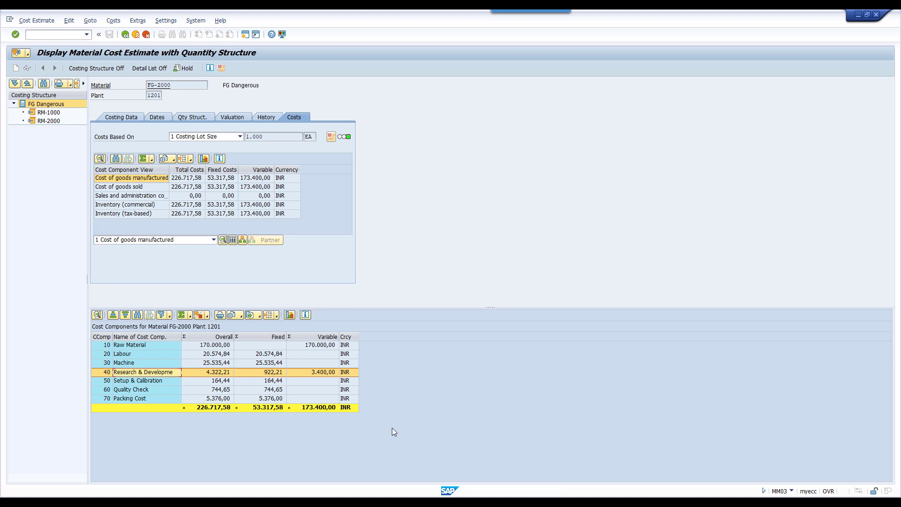
pyautogui.click(391, 444)
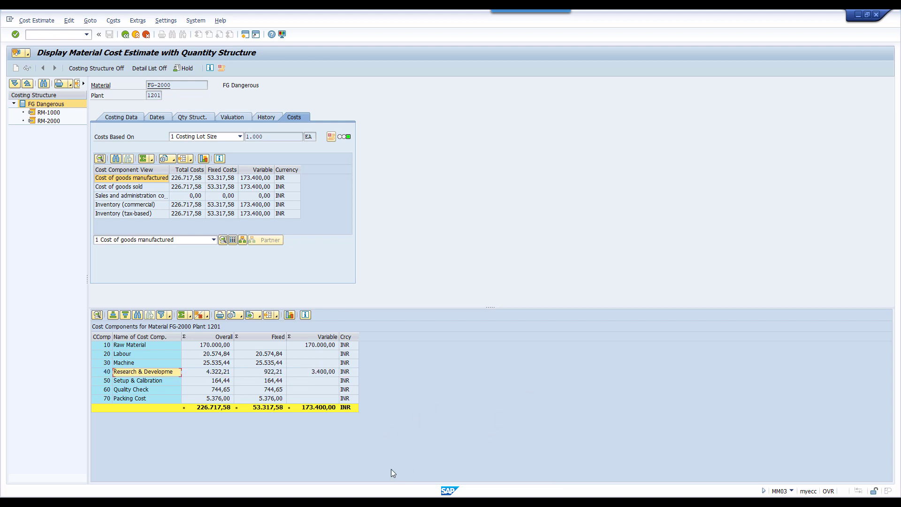
pyautogui.click(179, 86)
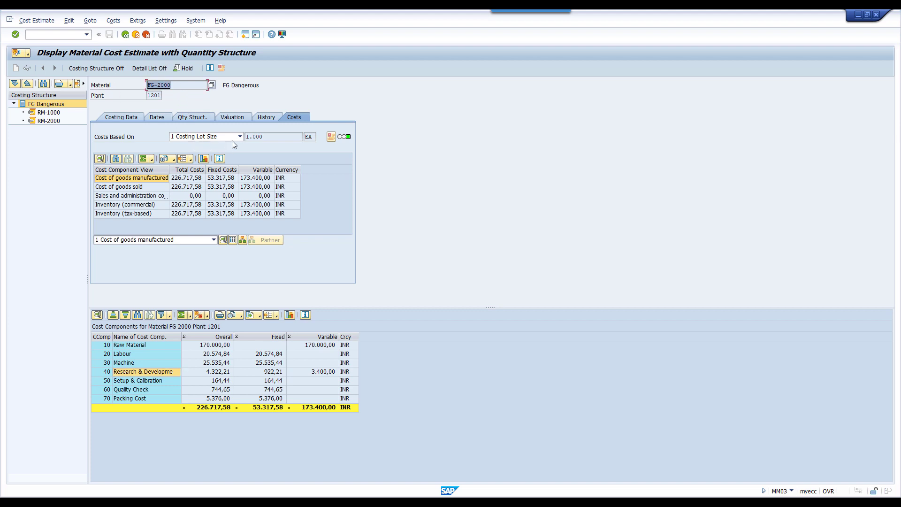
# Display FG-1000's cost estimate with CK13N in a new SAP session
pyautogui.click(245, 37)
pyautogui.write('CK')
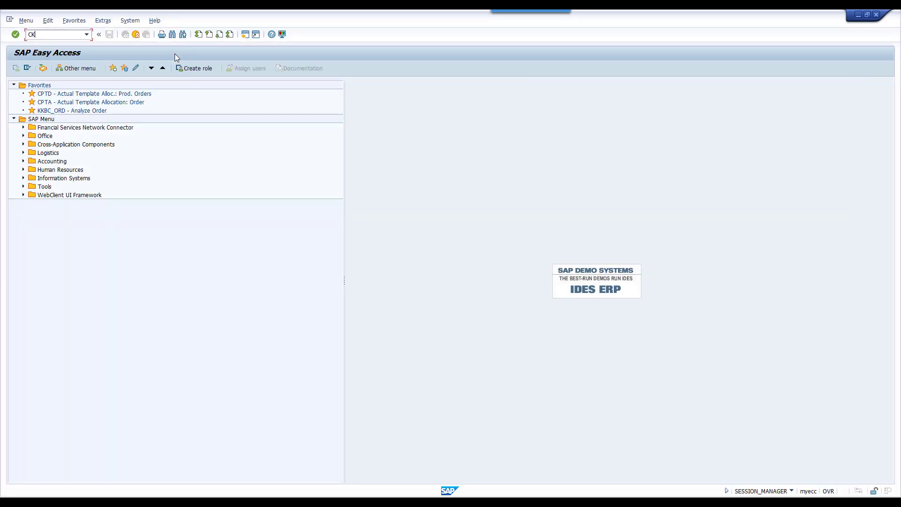
pyautogui.write('13N')
pyautogui.press('Return')
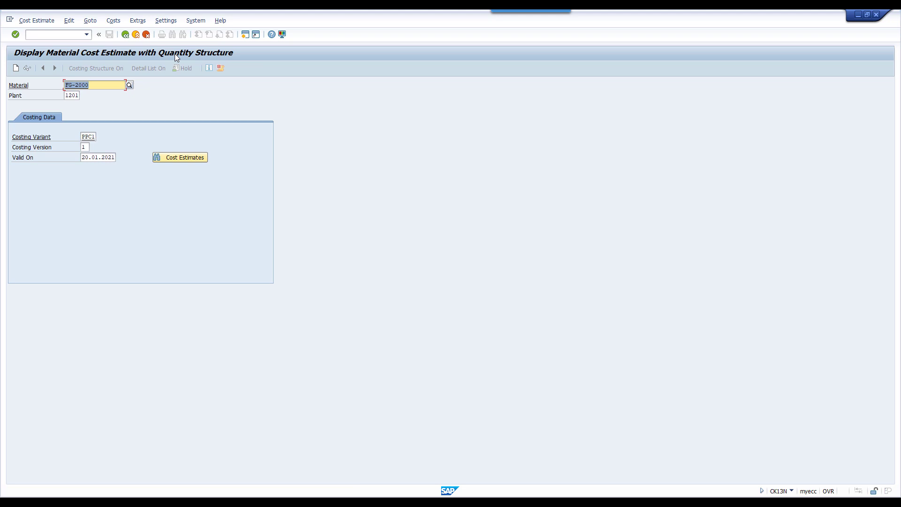
pyautogui.press('End')
pyautogui.press('BackSpace')
pyautogui.press('BackSpace')
pyautogui.press('BackSpace')
pyautogui.press('BackSpace')
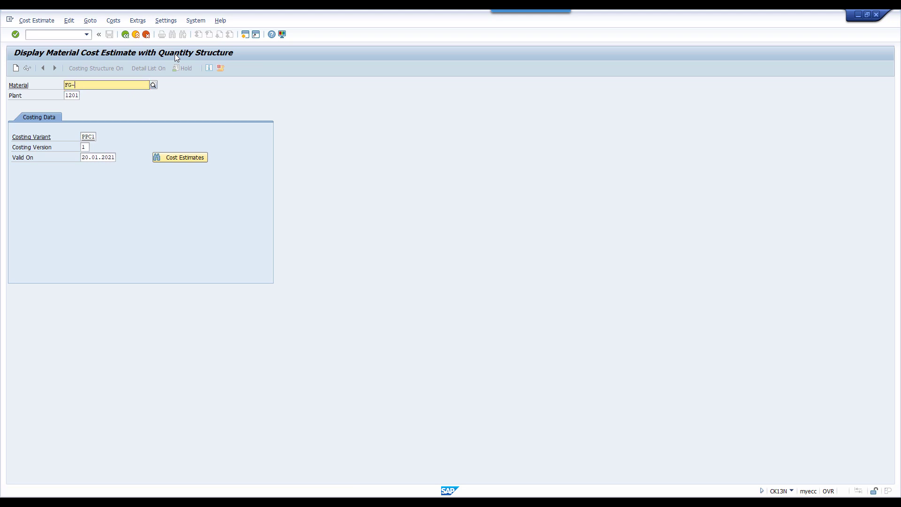
pyautogui.write('1000')
pyautogui.press('Return')
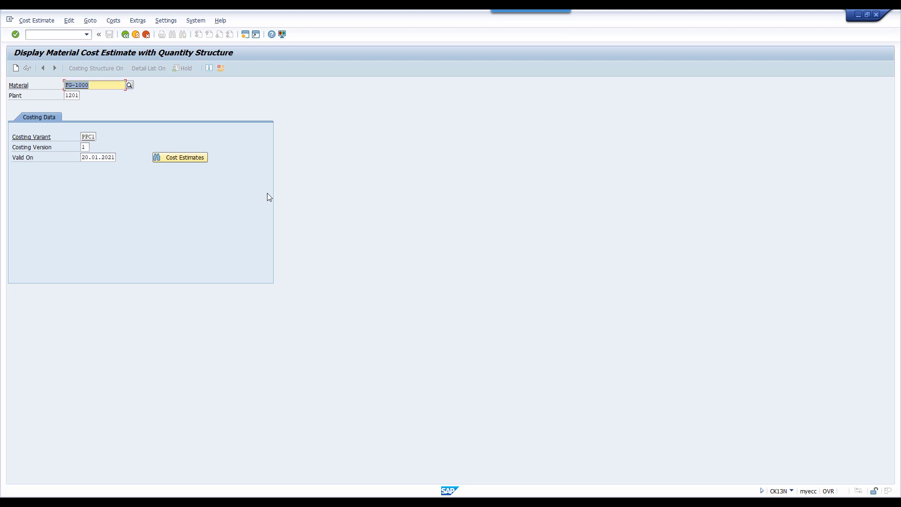
pyautogui.press('Return')
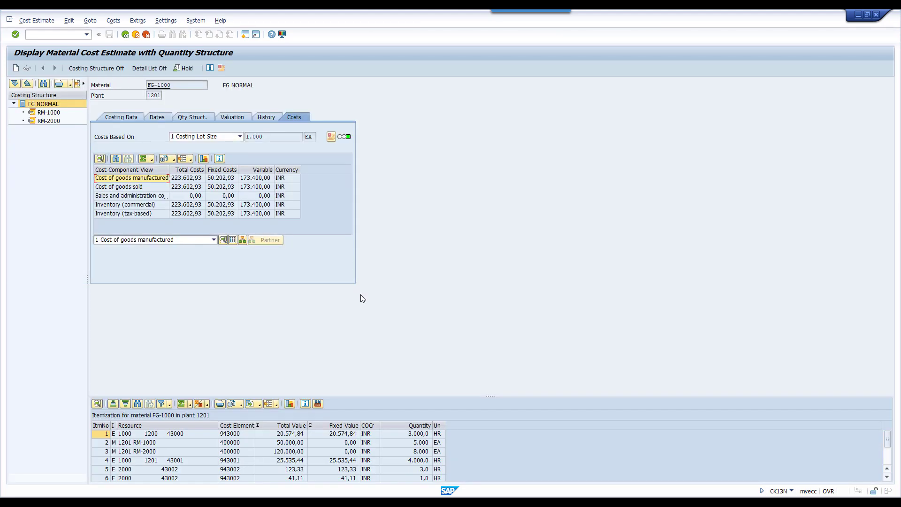
# Compare FG-1000's 223,602.93 estimate total with Excel's cost per unit in G19
pyautogui.moveTo(491, 399); pyautogui.dragTo(489, 268)
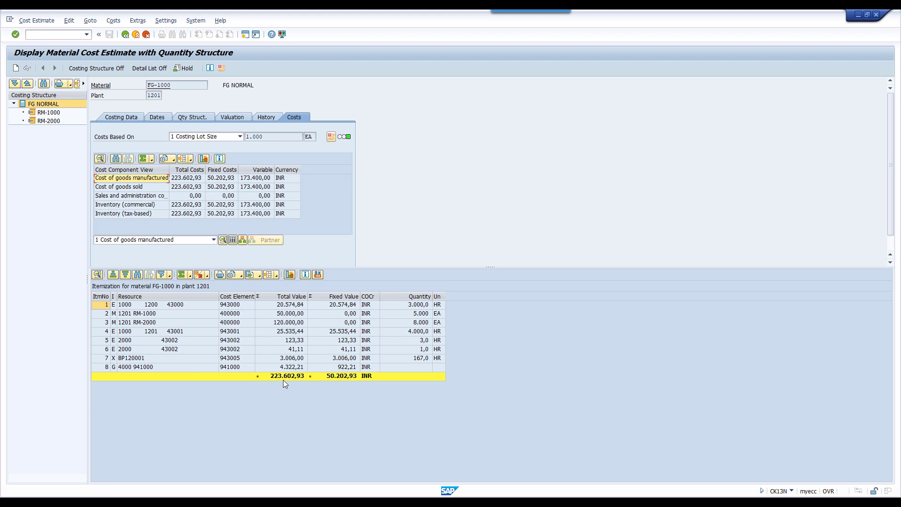
pyautogui.hotkey('alt', 'Tab')
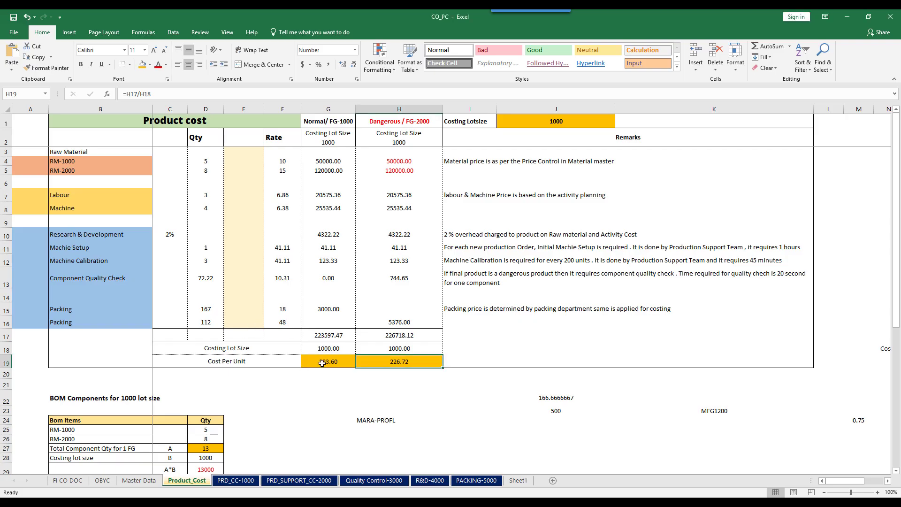
pyautogui.click(322, 363)
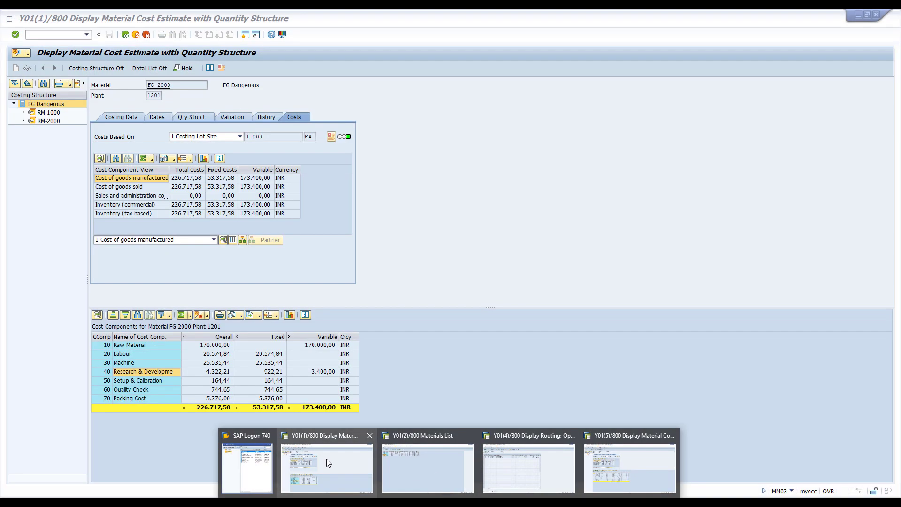
# Switch FG-2000's cost estimate to itemization, showing nine lines totalling 226,717.58 INR
pyautogui.click(326, 459)
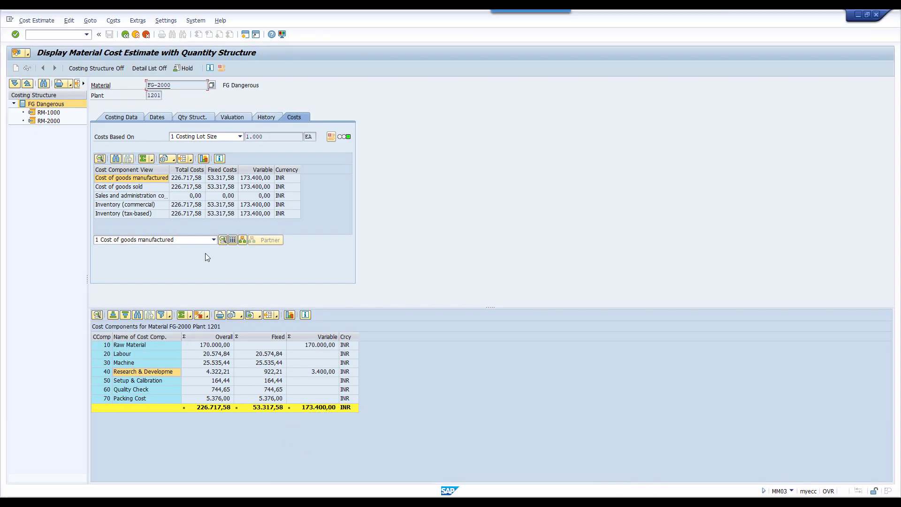
pyautogui.click(112, 20)
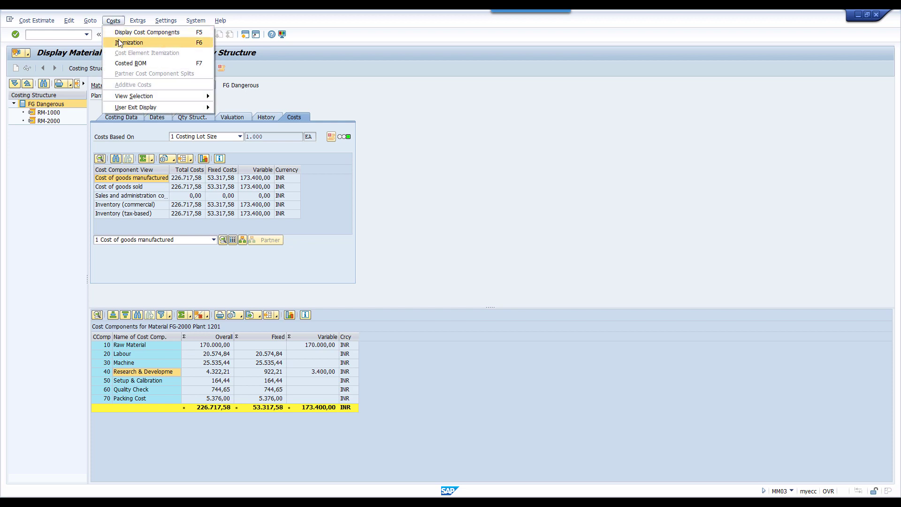
pyautogui.click(119, 43)
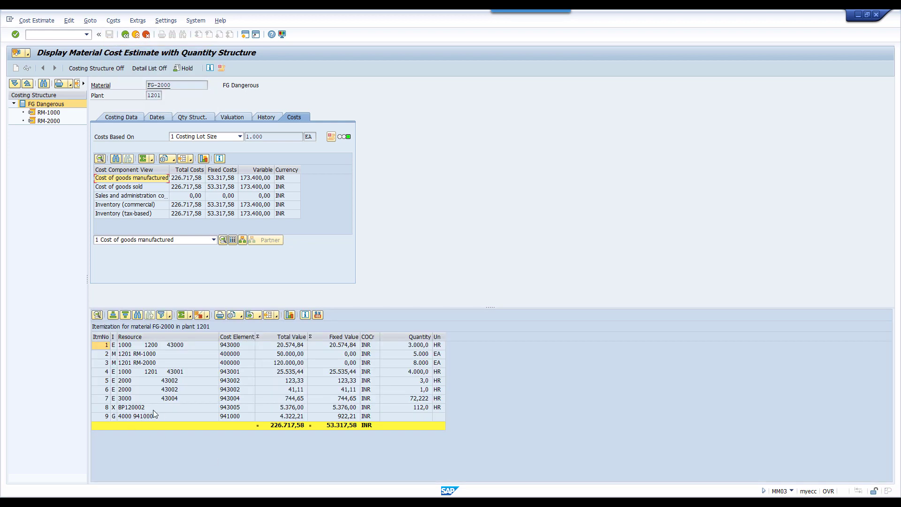